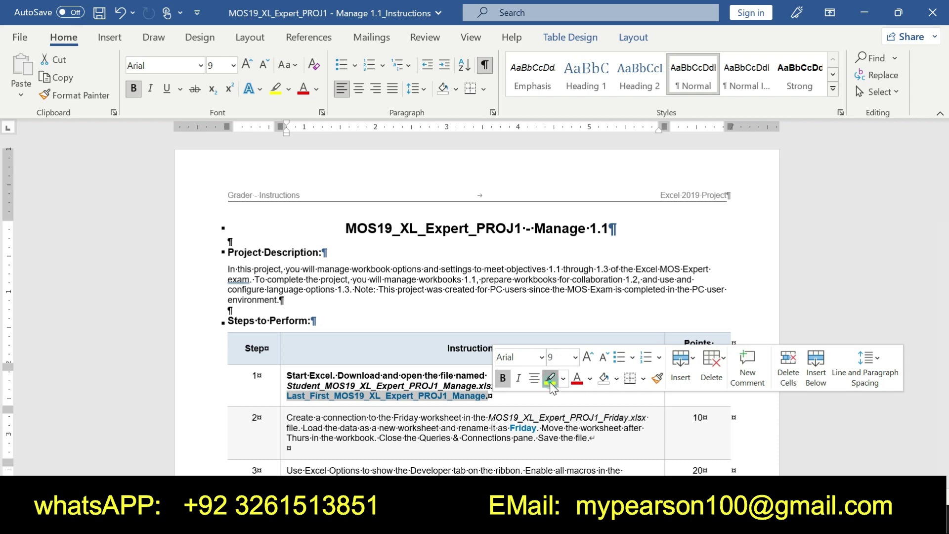
Highlight the Last_First_MOS19_XL_Expert_PROJ1_Manage file name in instruction 1 in yellow and check the MOS19_XL_Expert_PROJ1_Manage workbook in Excel
{"action": "left_click_drag", "start_coordinate": [287, 396], "coordinate": [488, 395]}
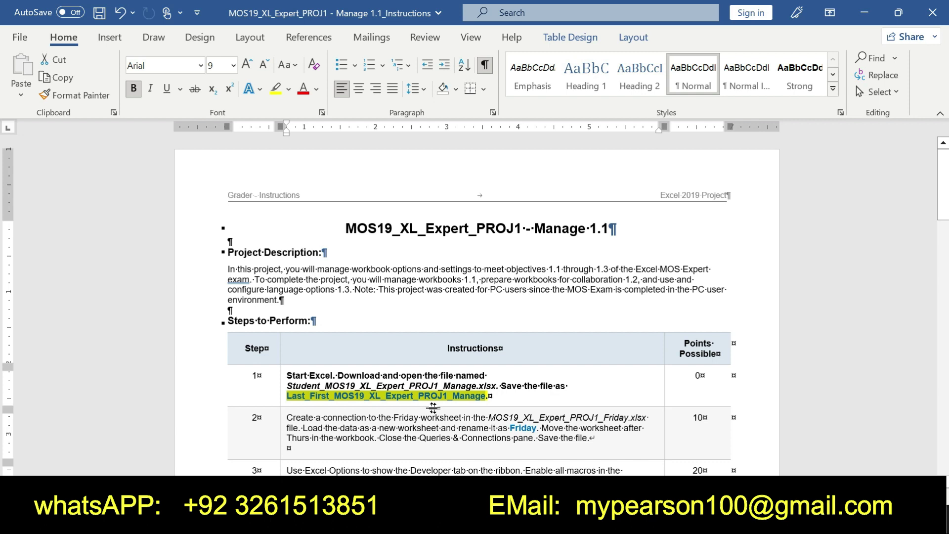
{"action": "mouse_move", "coordinate": [528, 524]}
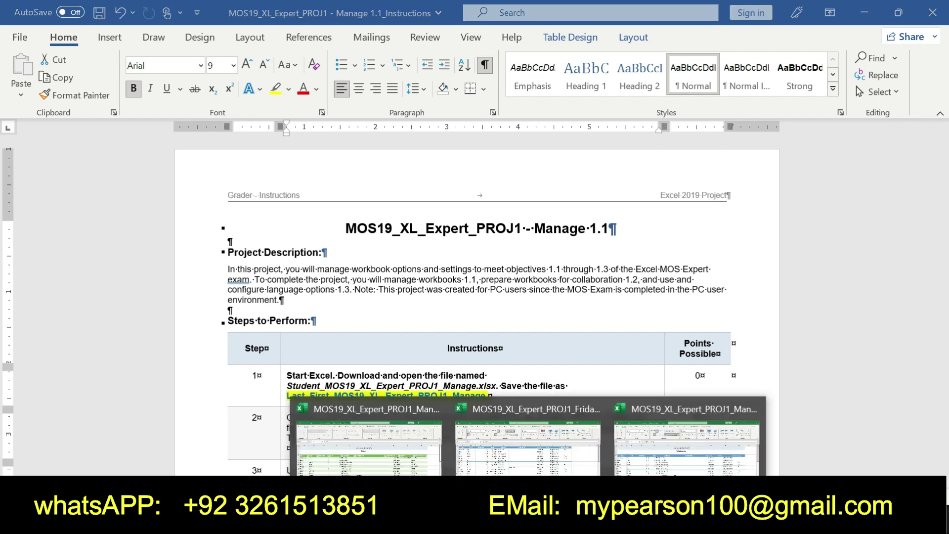
{"action": "left_click", "coordinate": [411, 446]}
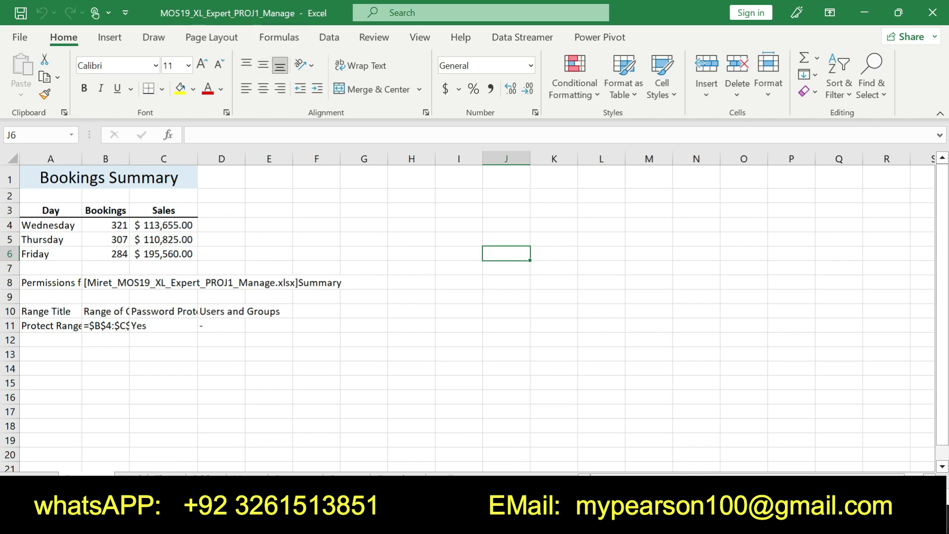
{"action": "key", "text": "alt+Tab"}
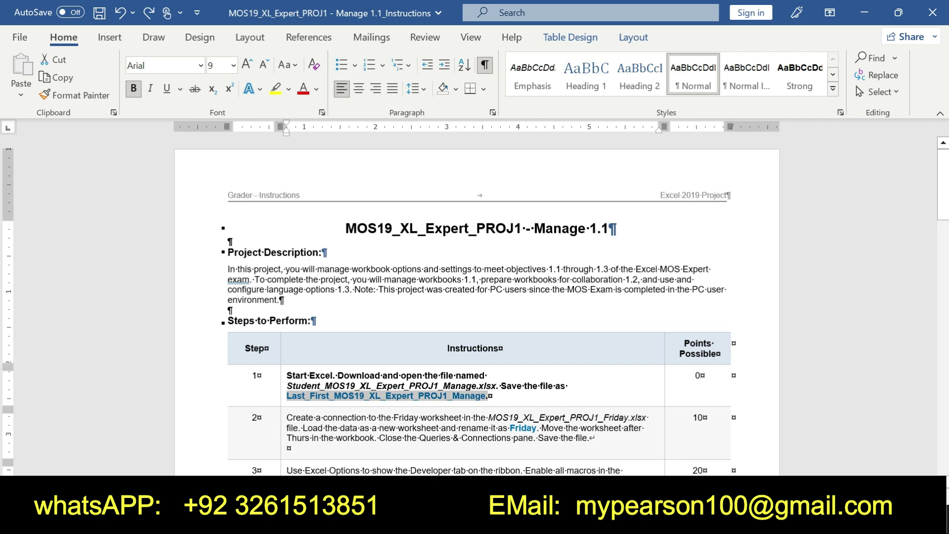
Highlight the text of instruction 2 in yellow and recolour the highlight on its first line green
{"action": "left_click_drag", "start_coordinate": [289, 418], "coordinate": [600, 437]}
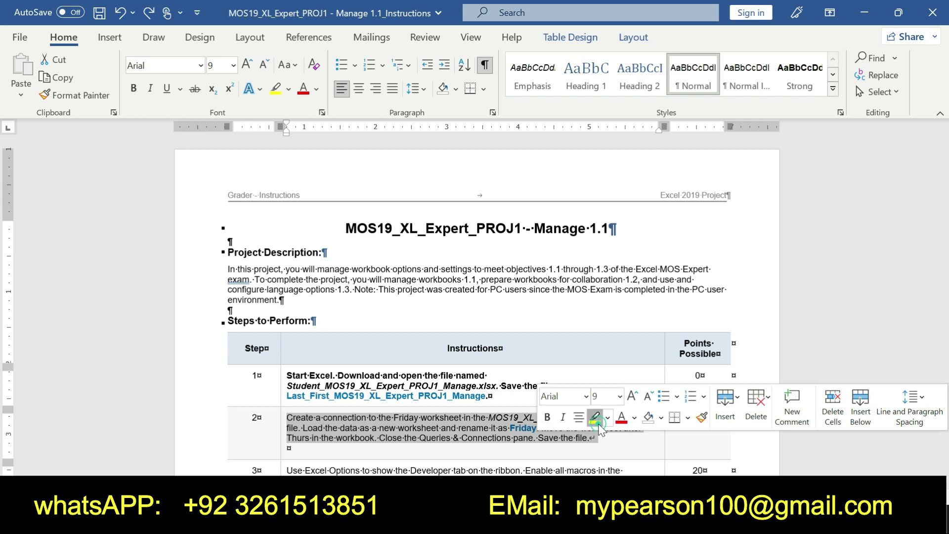
{"action": "left_click", "coordinate": [596, 419]}
{"action": "left_click_drag", "start_coordinate": [290, 418], "coordinate": [646, 418]}
{"action": "left_click", "coordinate": [607, 393]}
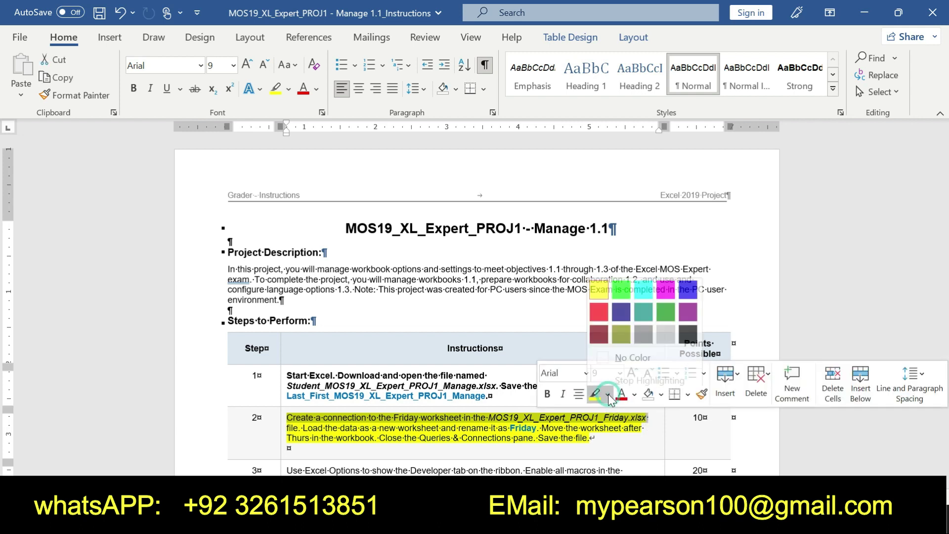
{"action": "left_click", "coordinate": [620, 287]}
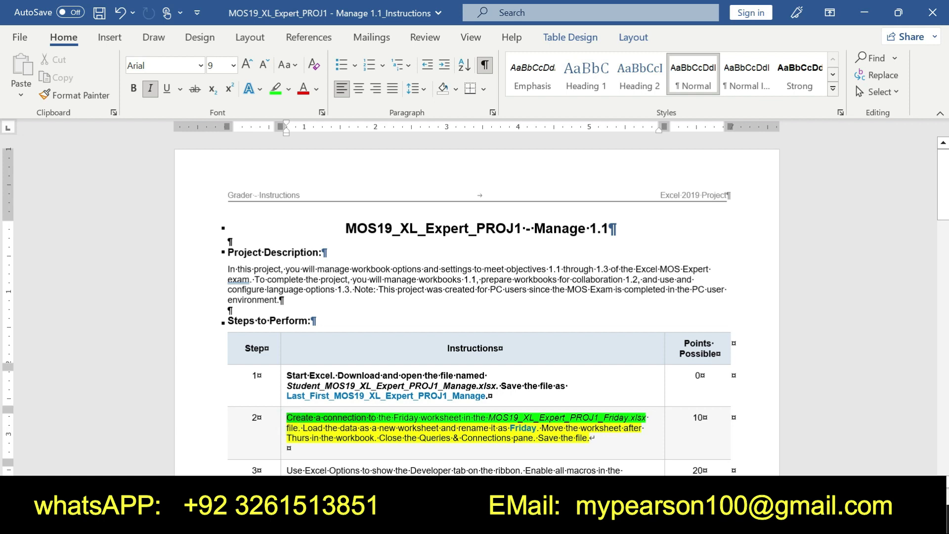
Bold the green-highlighted line of instruction 2, from "Create a connection" through MOS19_XL_Expert_PROJ1_Friday.xlsx
{"action": "left_click_drag", "start_coordinate": [568, 407], "coordinate": [625, 418]}
{"action": "left_click", "coordinate": [499, 437]}
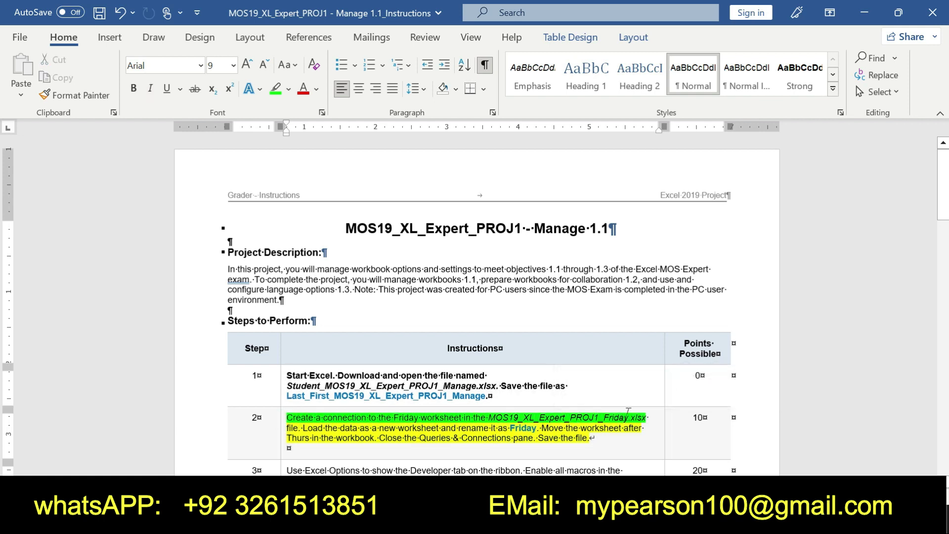
{"action": "left_click_drag", "start_coordinate": [286, 418], "coordinate": [647, 419]}
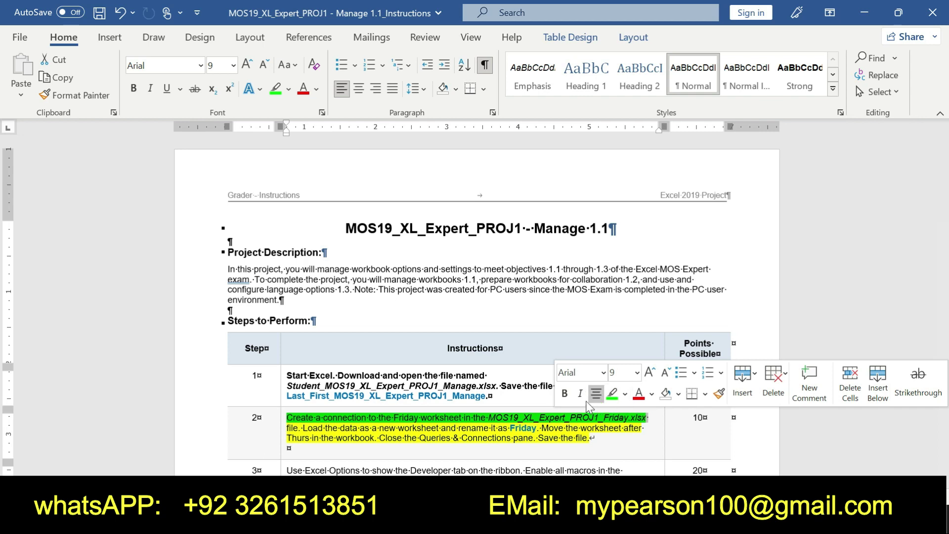
{"action": "left_click", "coordinate": [565, 394]}
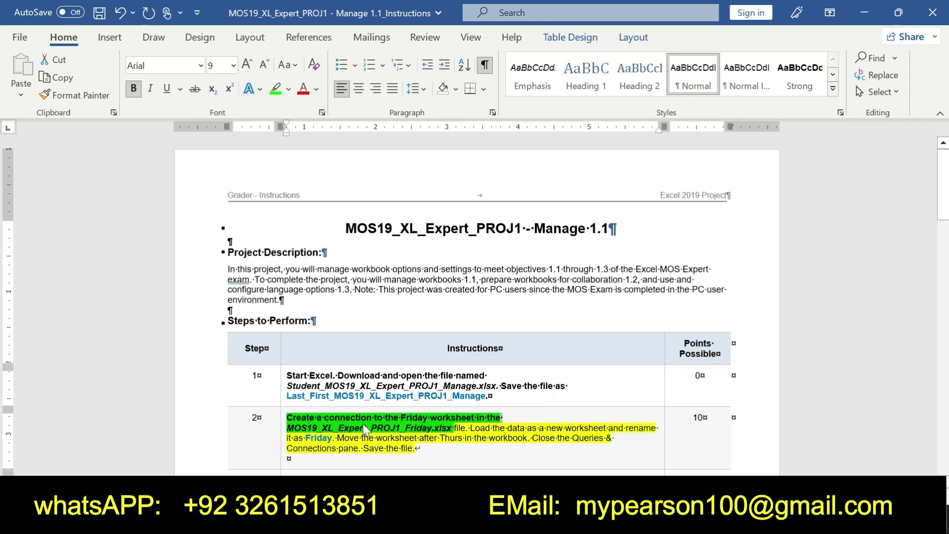
Switch to Excel and look at the MOS19_XL_Expert_PROJ1_Manage (1), MOS19_XL_Expert_PROJ1_Manage and MOS19_XL_Expert_PROJ1_Friday workbooks
{"action": "left_click", "coordinate": [528, 523]}
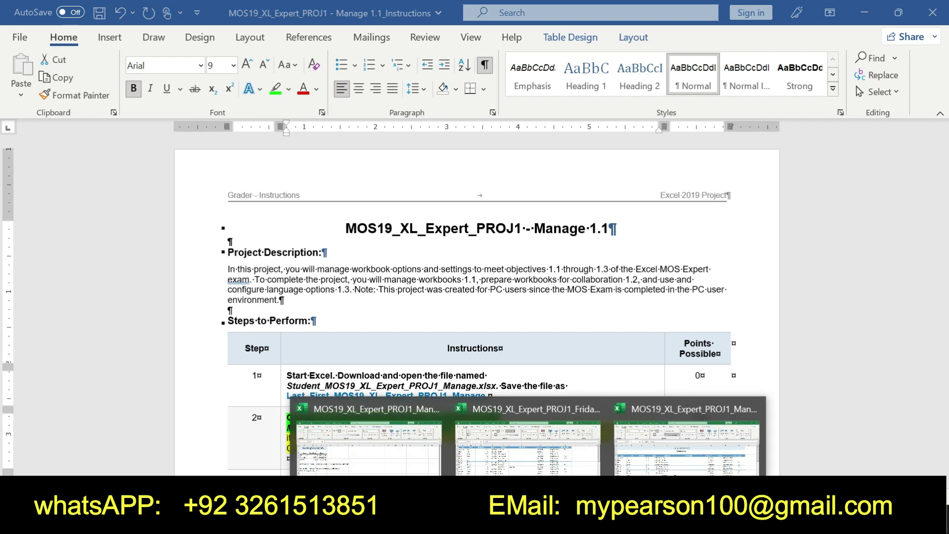
{"action": "left_click", "coordinate": [686, 439]}
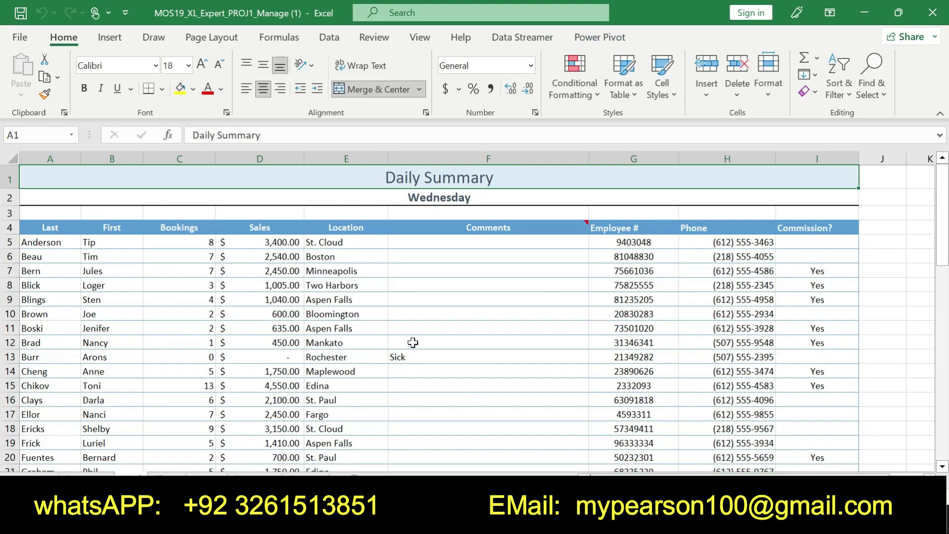
{"action": "key", "text": "alt+Tab"}
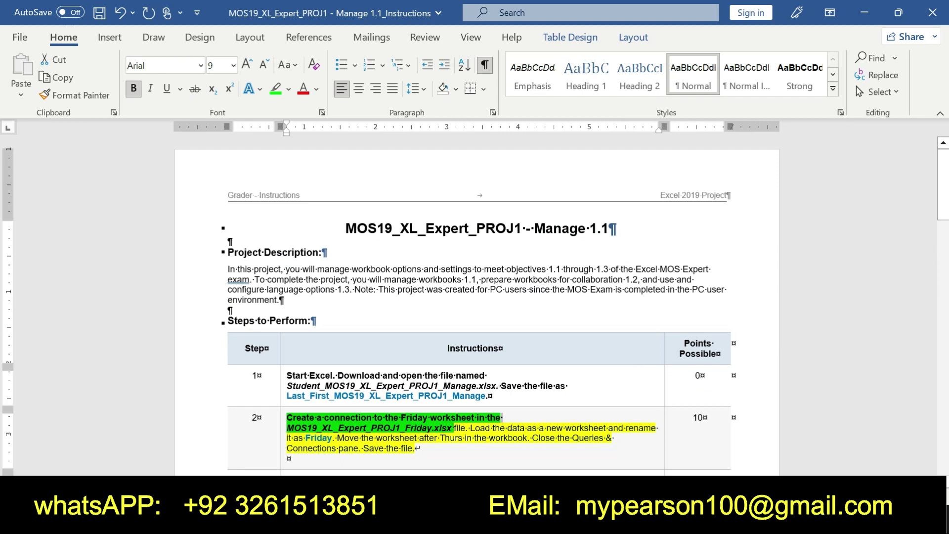
{"action": "left_click", "coordinate": [388, 458]}
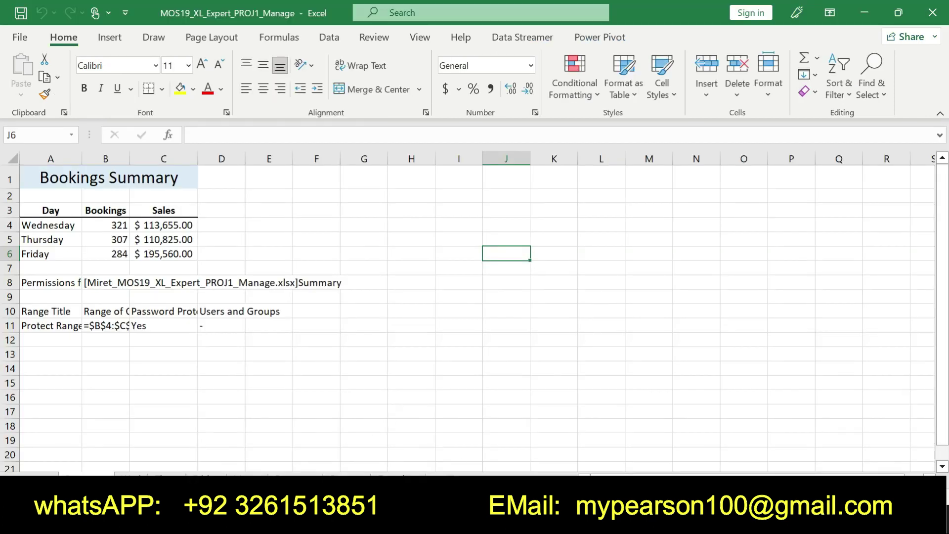
{"action": "left_click", "coordinate": [528, 524]}
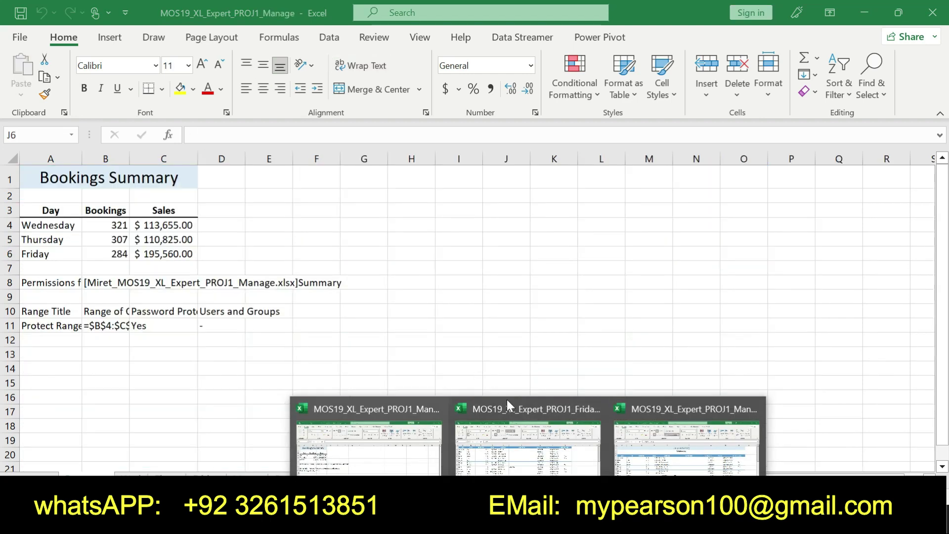
{"action": "left_click", "coordinate": [516, 435]}
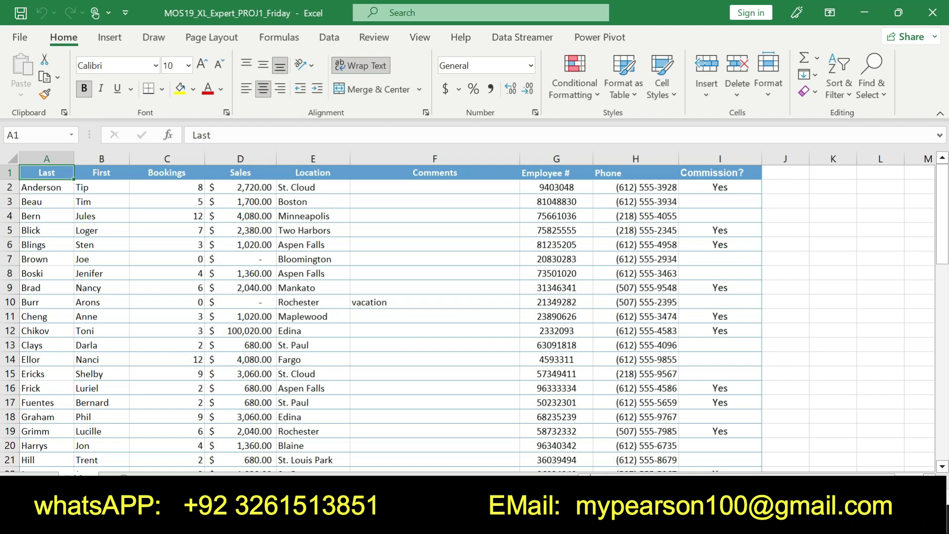
Open the Friday worksheet of the MOS19_XL_Expert_PROJ1_Manage workbook and examine its title rows and the table header in row 4
{"action": "mouse_move", "coordinate": [528, 524]}
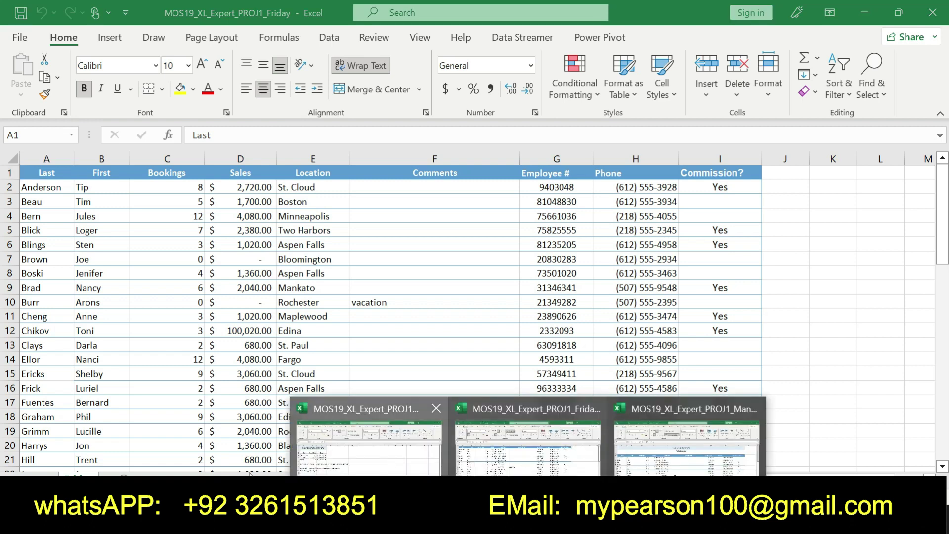
{"action": "left_click", "coordinate": [368, 442]}
{"action": "left_click", "coordinate": [205, 474]}
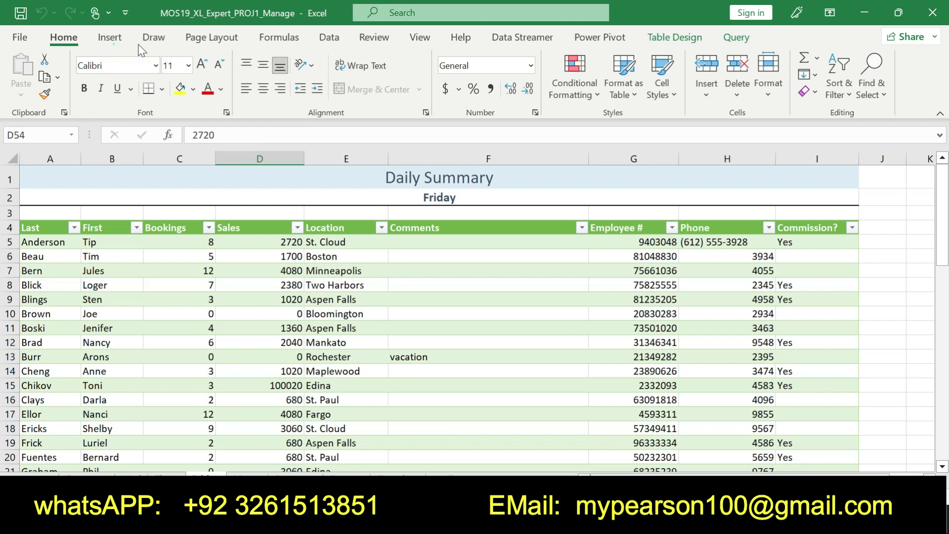
{"action": "left_click", "coordinate": [110, 38]}
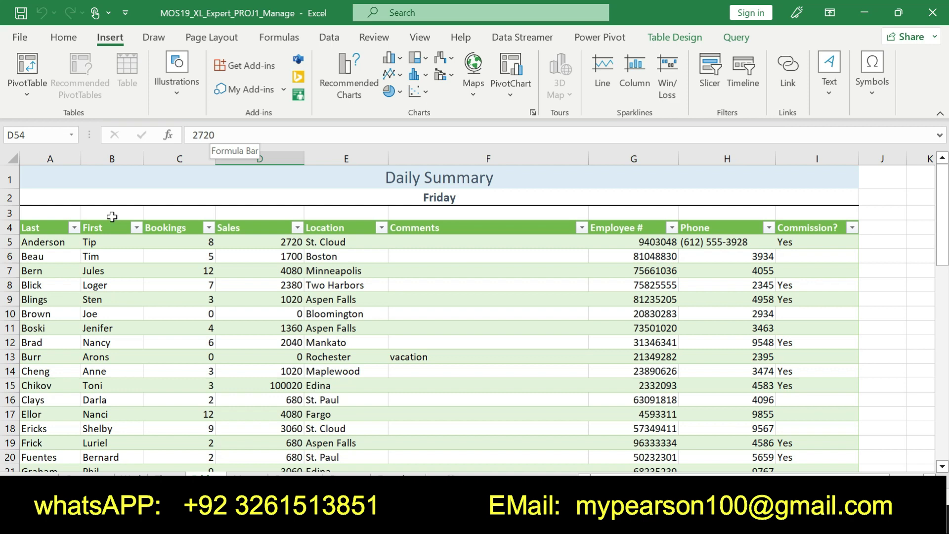
{"action": "left_click", "coordinate": [399, 193]}
{"action": "left_click", "coordinate": [396, 181]}
{"action": "left_click", "coordinate": [390, 197]}
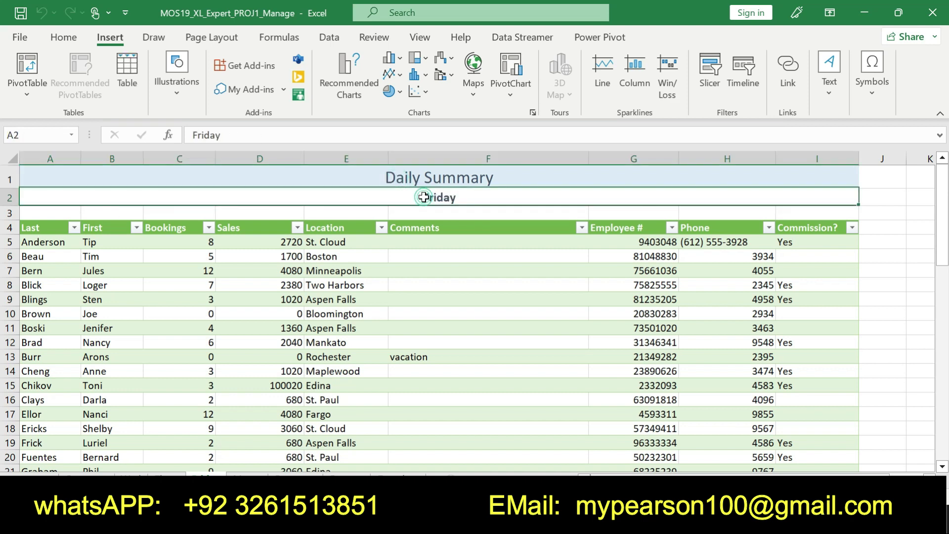
{"action": "left_click", "coordinate": [9, 228]}
{"action": "mouse_move", "coordinate": [940, 210]}
{"action": "left_mouse_down"}
{"action": "mouse_move", "coordinate": [932, 220]}
{"action": "mouse_move", "coordinate": [927, 208]}
{"action": "left_mouse_up"}
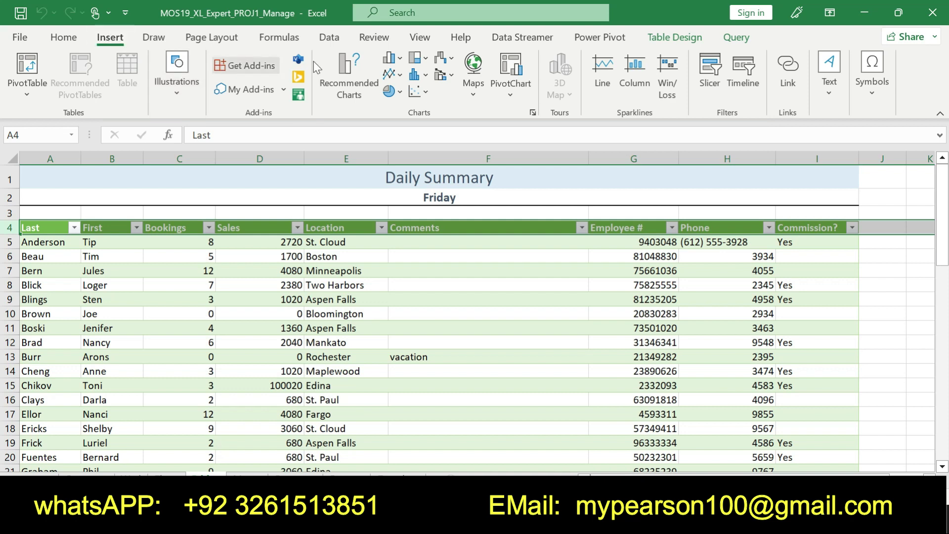
Check the Manage Relationships dialog for the workbook's table relationships and close it
{"action": "left_click", "coordinate": [330, 43]}
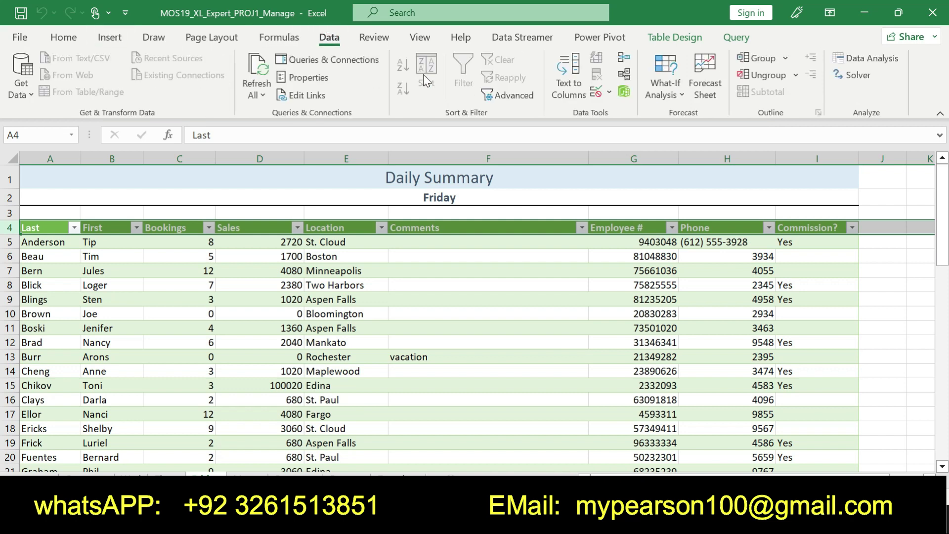
{"action": "left_click", "coordinate": [624, 77]}
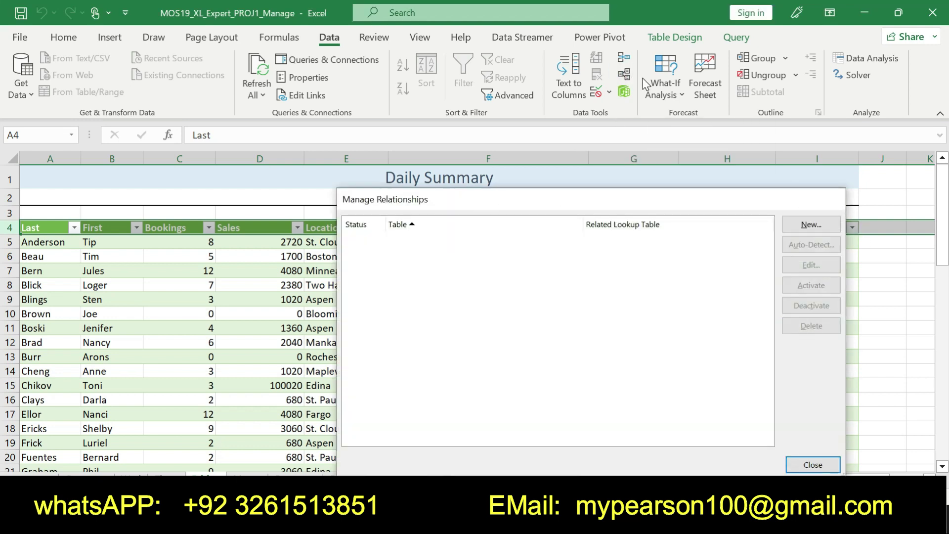
{"action": "left_click", "coordinate": [828, 199]}
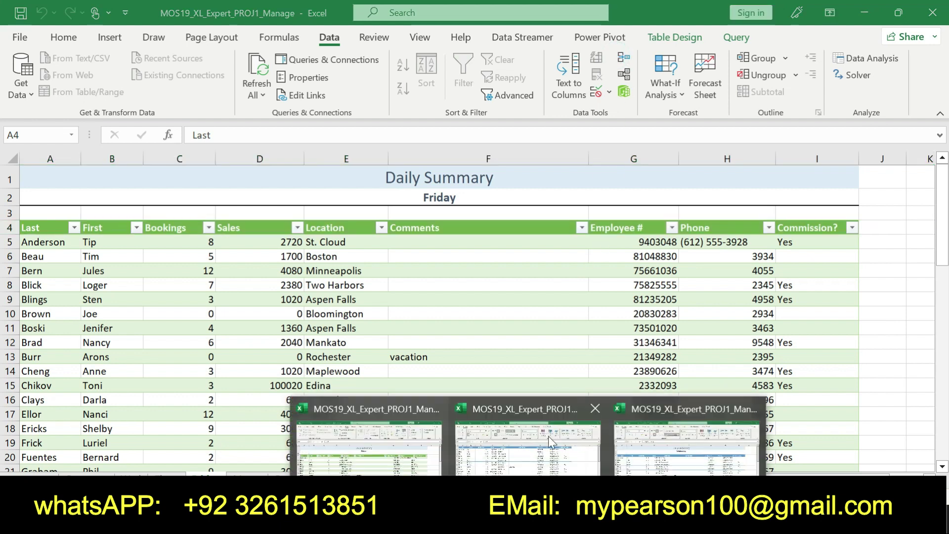
Select all cells in the MOS19_XL_Expert_PROJ1_Friday workbook and in the Manage workbook's Friday worksheet to compare their data
{"action": "left_click", "coordinate": [517, 429]}
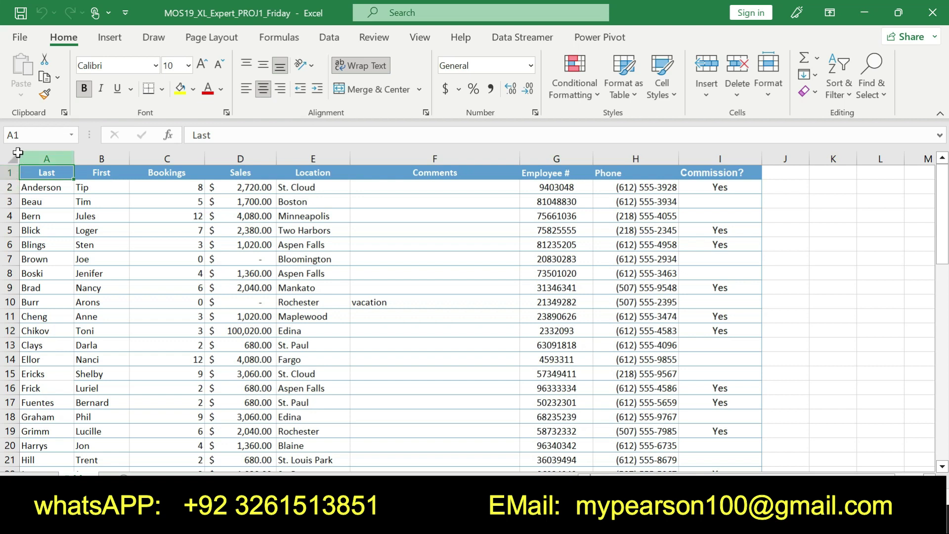
{"action": "left_click", "coordinate": [13, 157]}
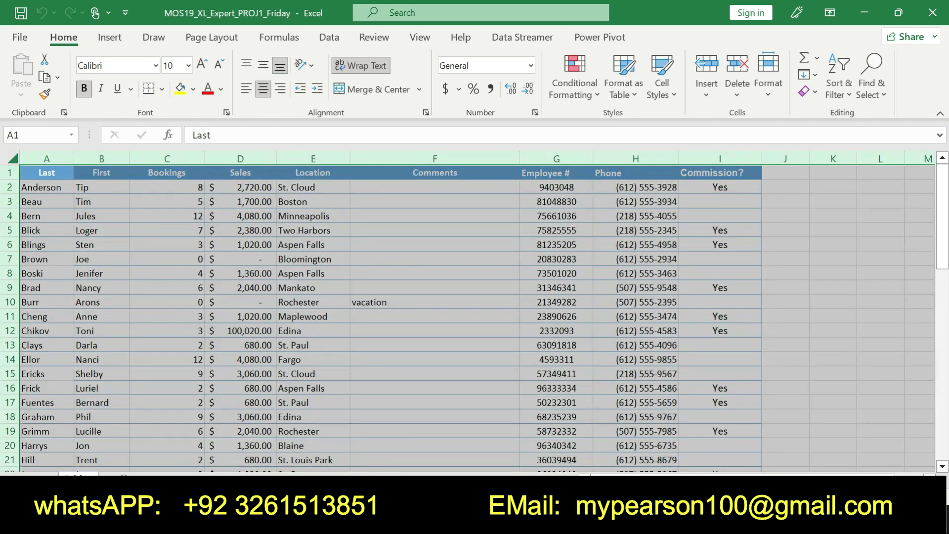
{"action": "mouse_move", "coordinate": [526, 524]}
{"action": "left_click", "coordinate": [536, 420]}
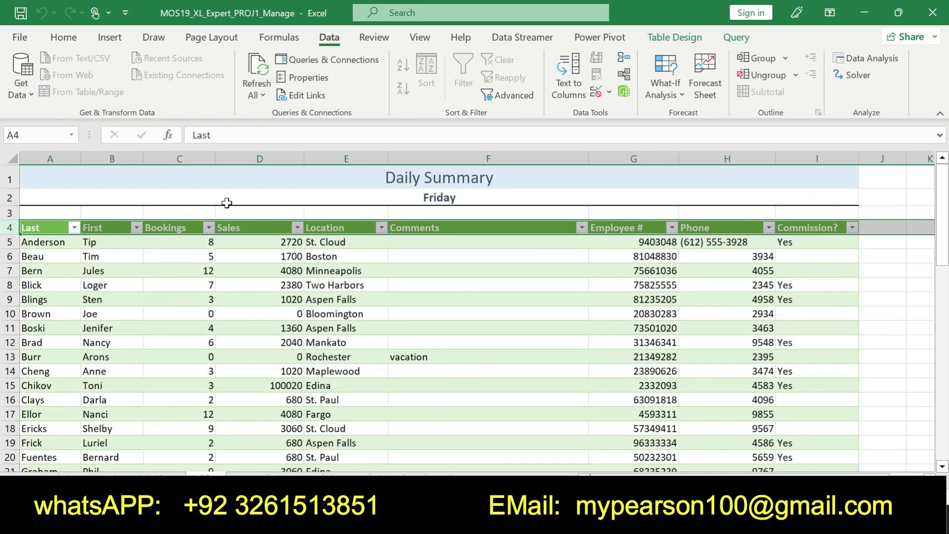
{"action": "left_click", "coordinate": [53, 173]}
{"action": "key", "text": "ctrl+a"}
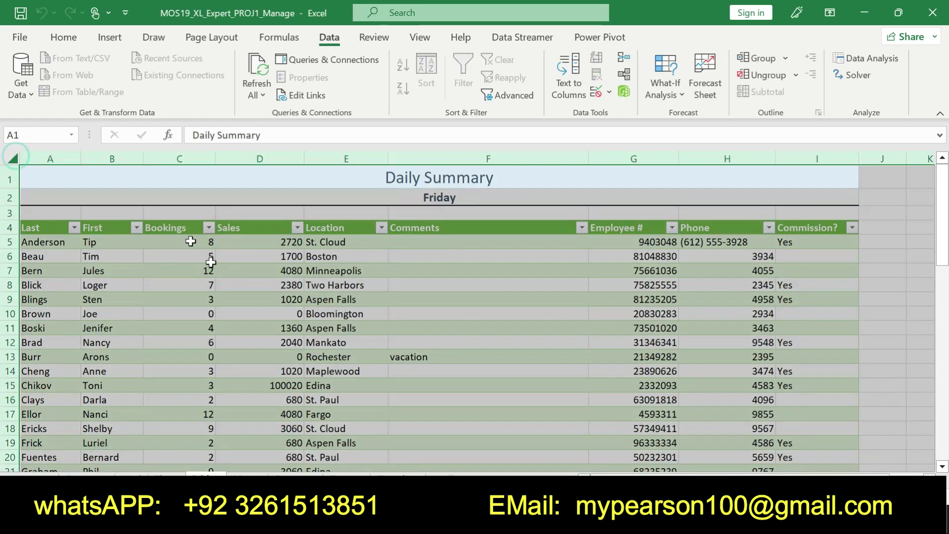
{"action": "left_click_drag", "start_coordinate": [943, 218], "coordinate": [933, 171]}
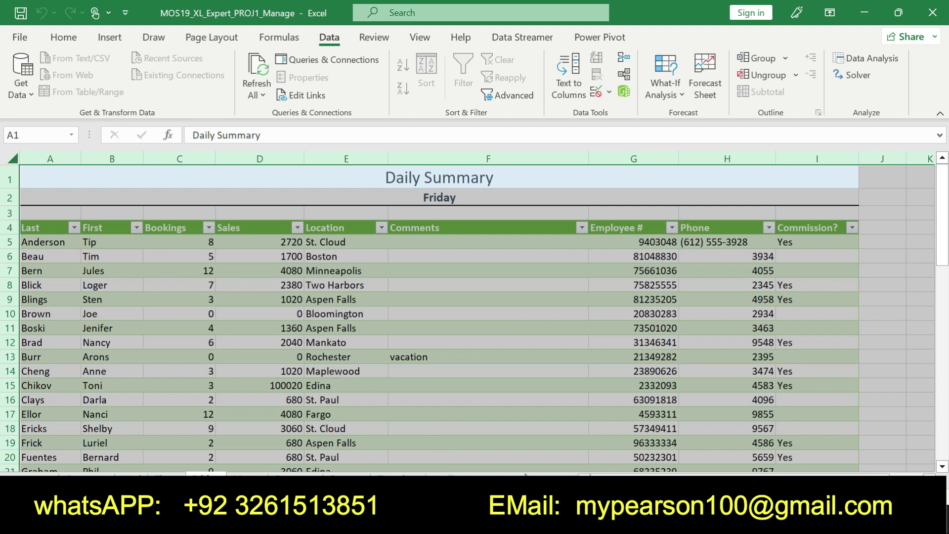
Return to the Word instructions and undo the bold and highlighting applied to instruction 2
{"action": "key", "text": "alt+Tab"}
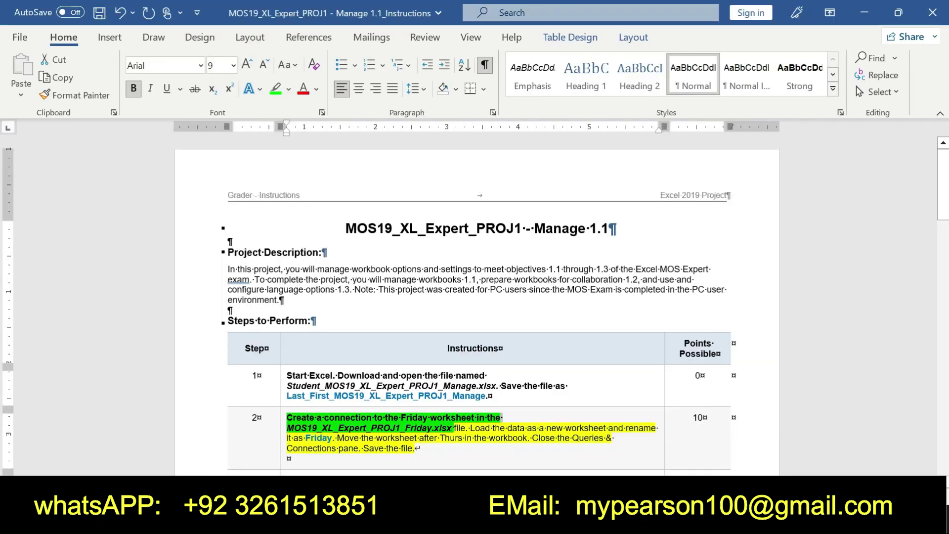
{"action": "key", "text": "ctrl+z"}
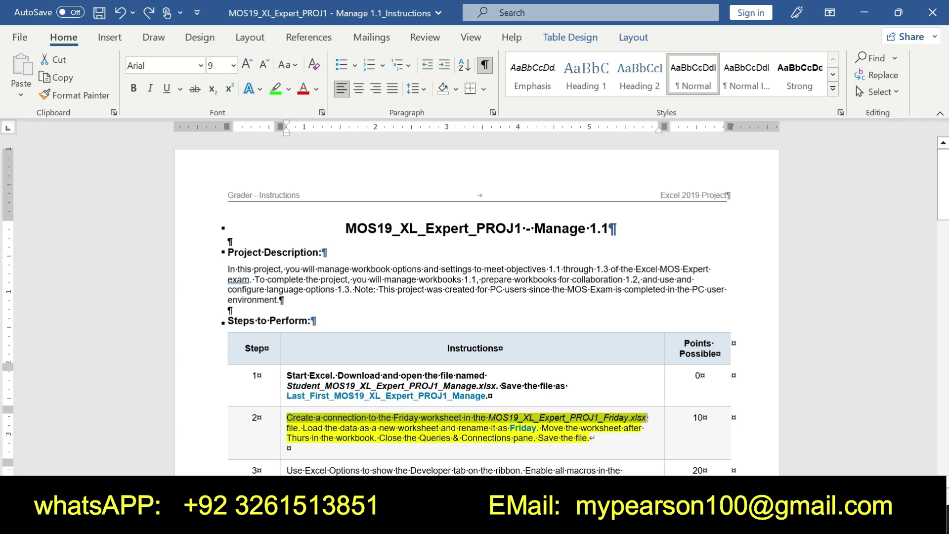
{"action": "key", "text": "ctrl+z"}
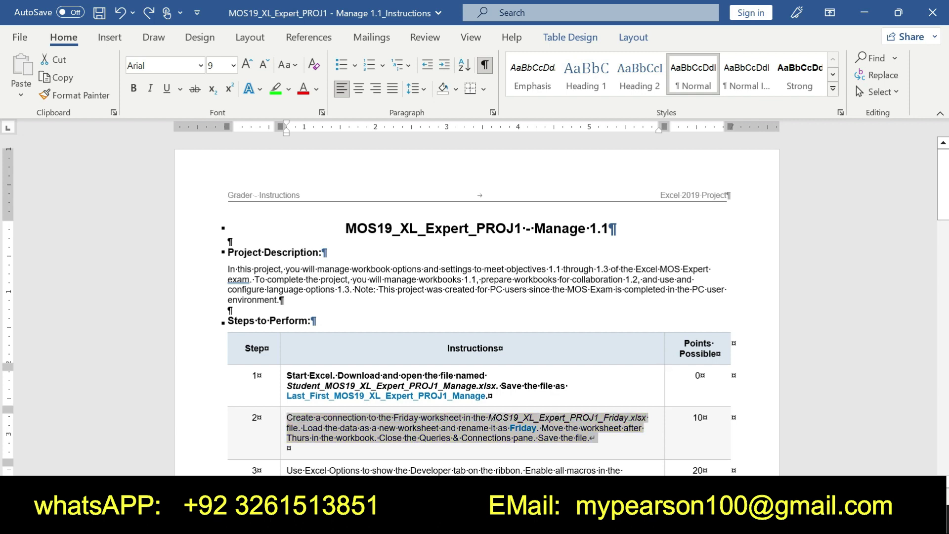
Bold the opening paragraph of instruction 3, from "Use Excel Options" through "Follow these steps in the Friday worksheet:"
{"action": "left_click_drag", "start_coordinate": [942, 193], "coordinate": [942, 220]}
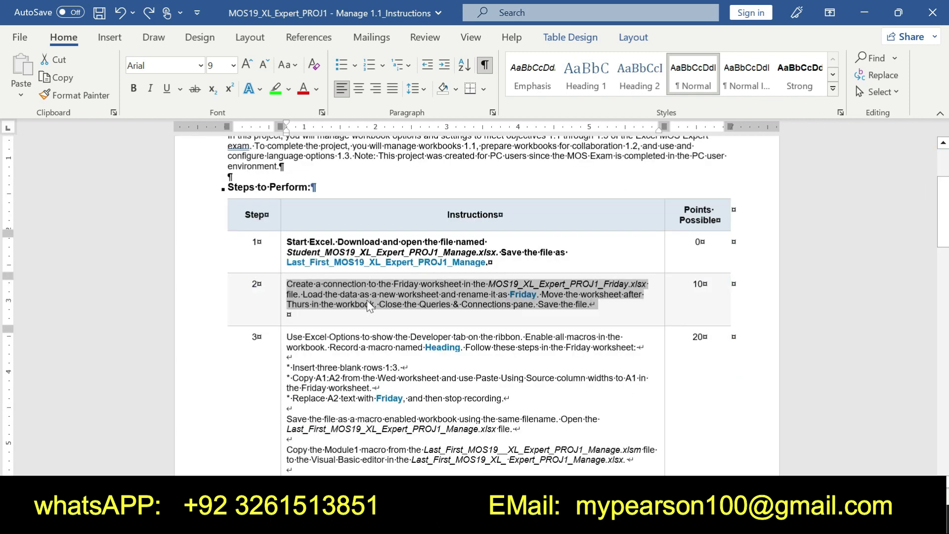
{"action": "left_click_drag", "start_coordinate": [287, 336], "coordinate": [297, 357]}
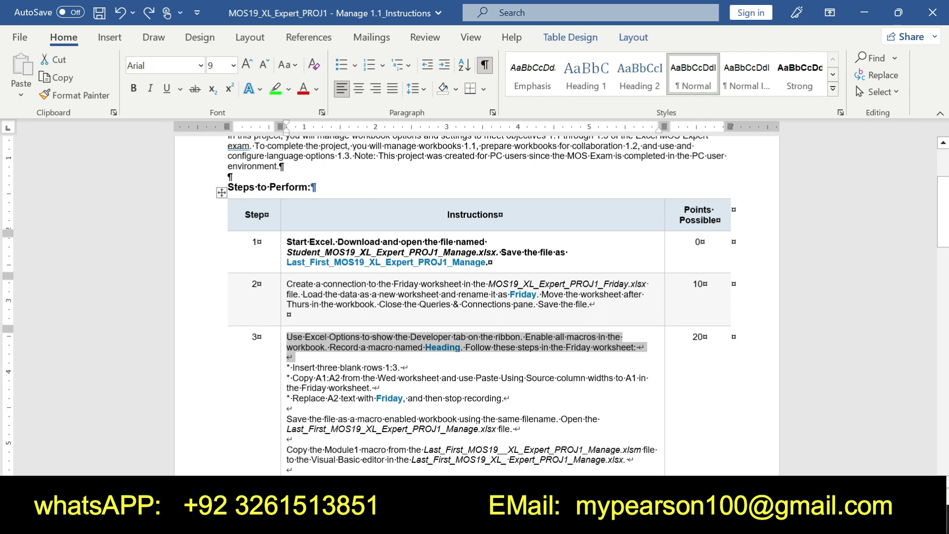
{"action": "left_click", "coordinate": [134, 90]}
Try highlighting the bold opening paragraph of instruction 3 in bright green, and undo the highlight
{"action": "left_click", "coordinate": [292, 340]}
{"action": "left_click_drag", "start_coordinate": [286, 337], "coordinate": [378, 360]}
{"action": "right_click", "coordinate": [378, 360]}
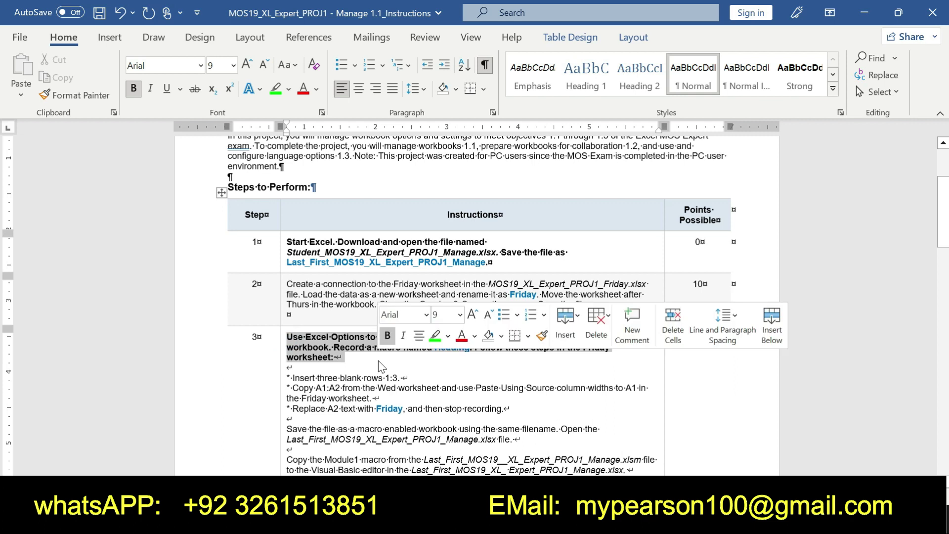
{"action": "left_click", "coordinate": [432, 340]}
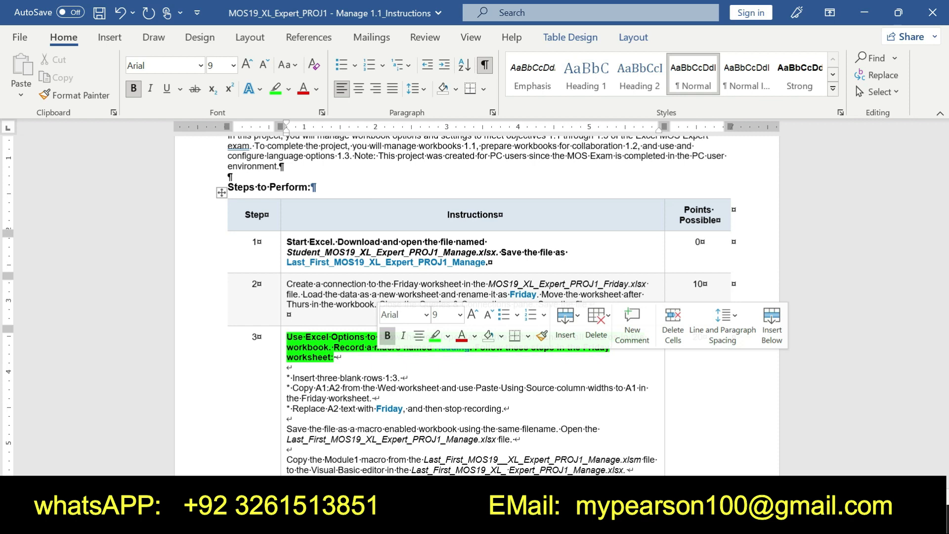
{"action": "left_click", "coordinate": [447, 337]}
{"action": "left_click", "coordinate": [442, 354]}
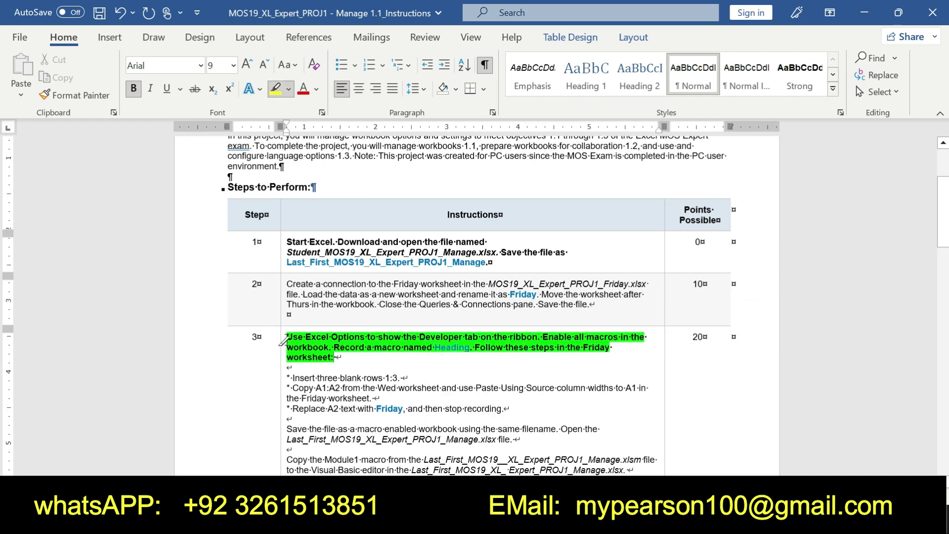
{"action": "left_click", "coordinate": [276, 89]}
{"action": "key", "text": "ctrl+z"}
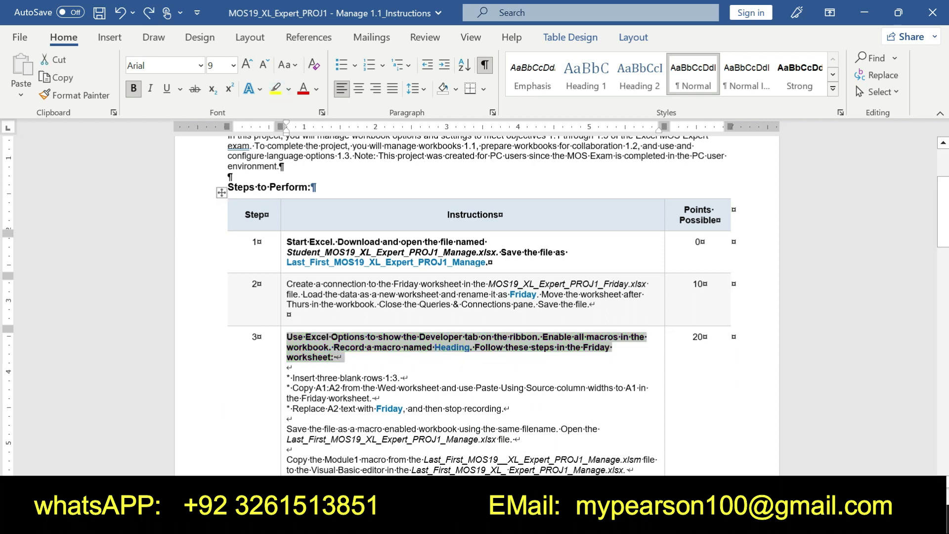
Highlight the opening paragraph of instruction 3 in yellow, from "Use Excel Options" through "worksheet:"
{"action": "left_click", "coordinate": [291, 338]}
{"action": "triple_click", "coordinate": [289, 336]}
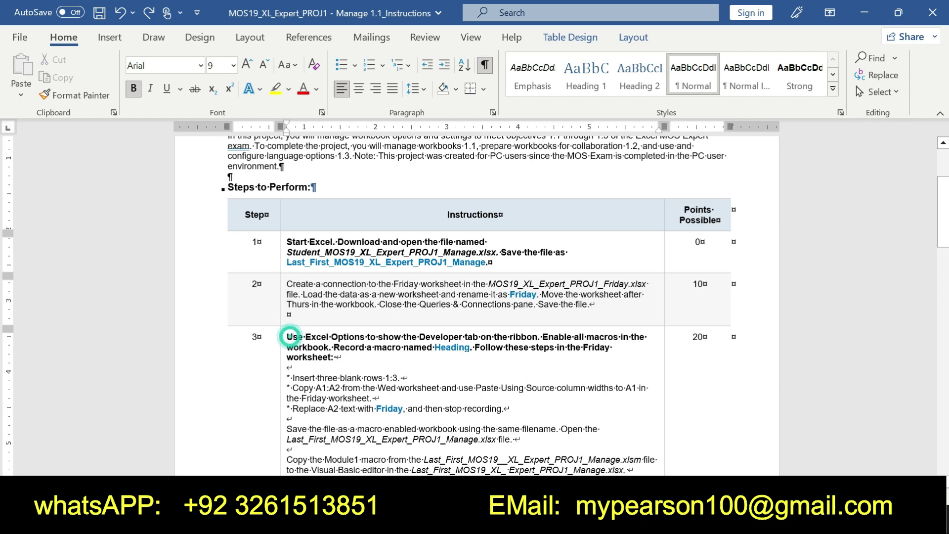
{"action": "right_click", "coordinate": [289, 336]}
{"action": "left_click", "coordinate": [398, 335]}
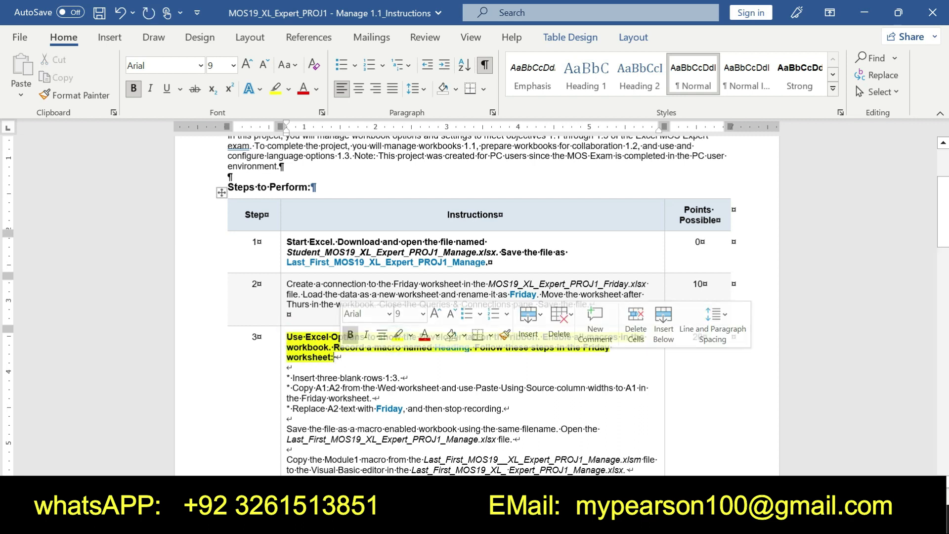
Review instruction 3 by selecting its opening paragraph, the macro recording bullets, and the text starting at "Developer tab"
{"action": "left_click_drag", "start_coordinate": [286, 337], "coordinate": [345, 357]}
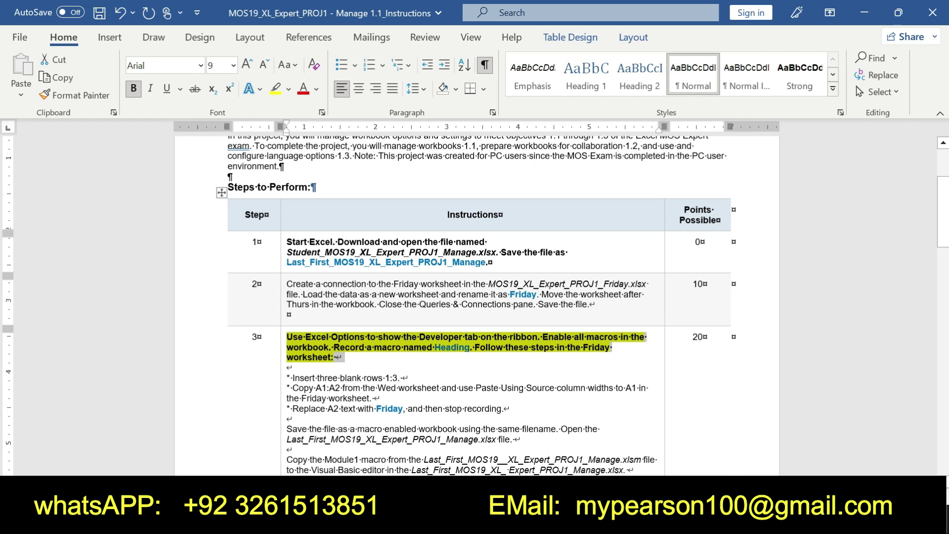
{"action": "left_click_drag", "start_coordinate": [292, 378], "coordinate": [502, 408]}
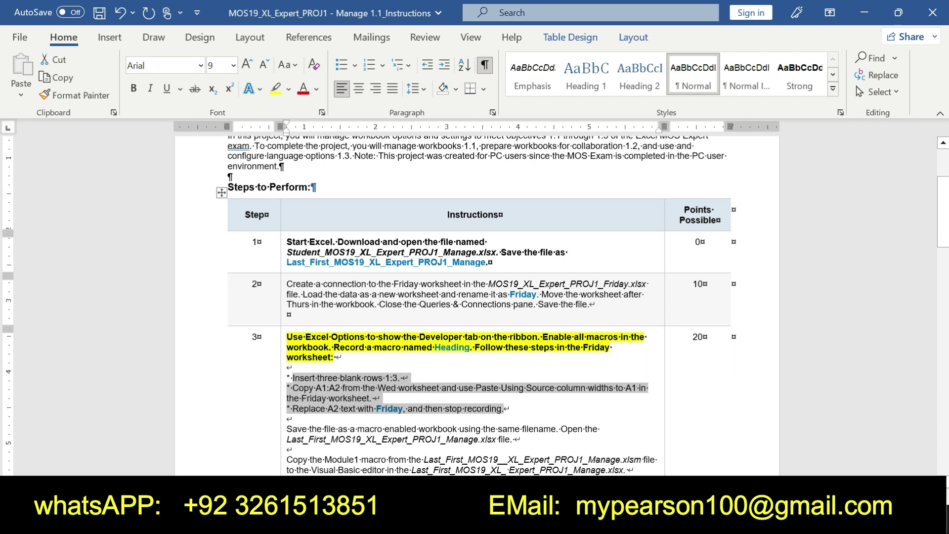
{"action": "left_click_drag", "start_coordinate": [418, 336], "coordinate": [554, 347]}
Switch to the MOS19_XL_Expert_PROJ1_Manage workbook in Excel, look through its Info page, and open Excel Options
{"action": "left_click", "coordinate": [528, 524]}
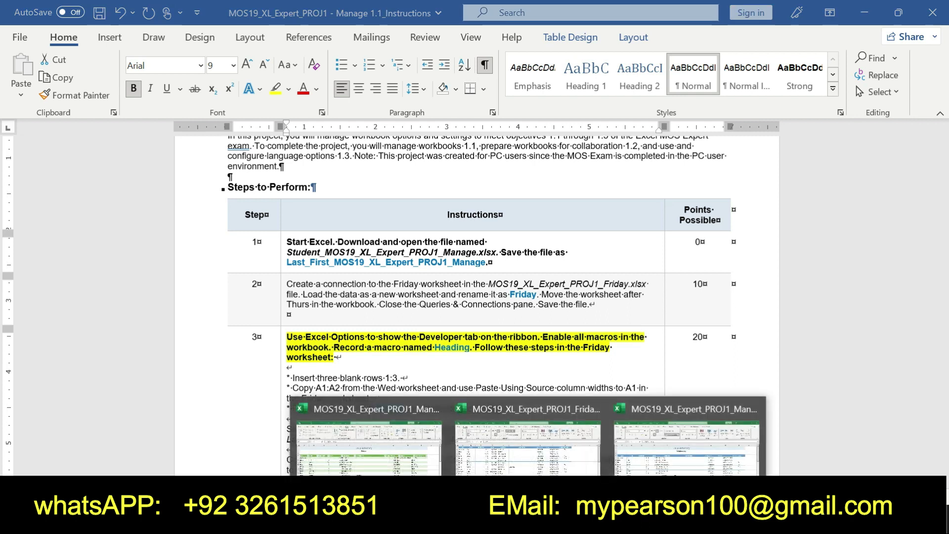
{"action": "left_click", "coordinate": [376, 443]}
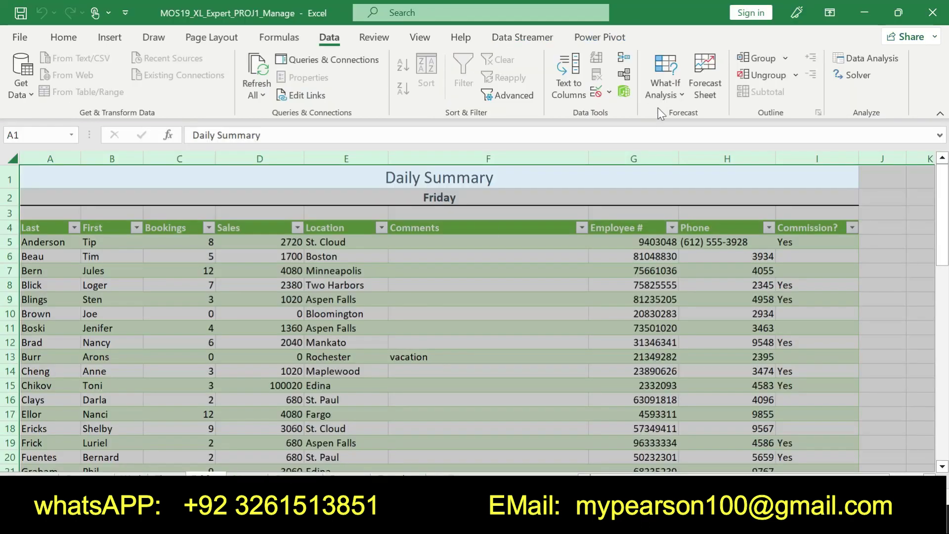
{"action": "left_click", "coordinate": [19, 38]}
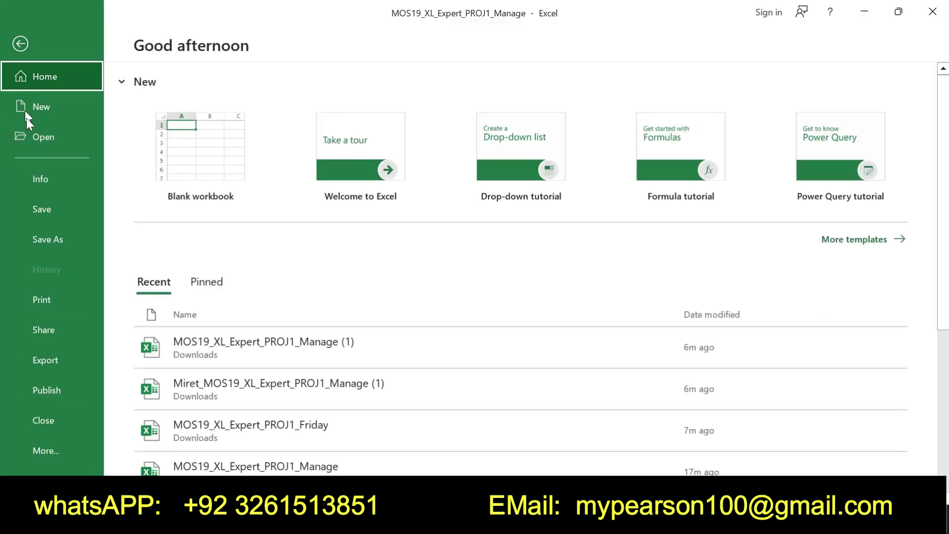
{"action": "left_click", "coordinate": [45, 182]}
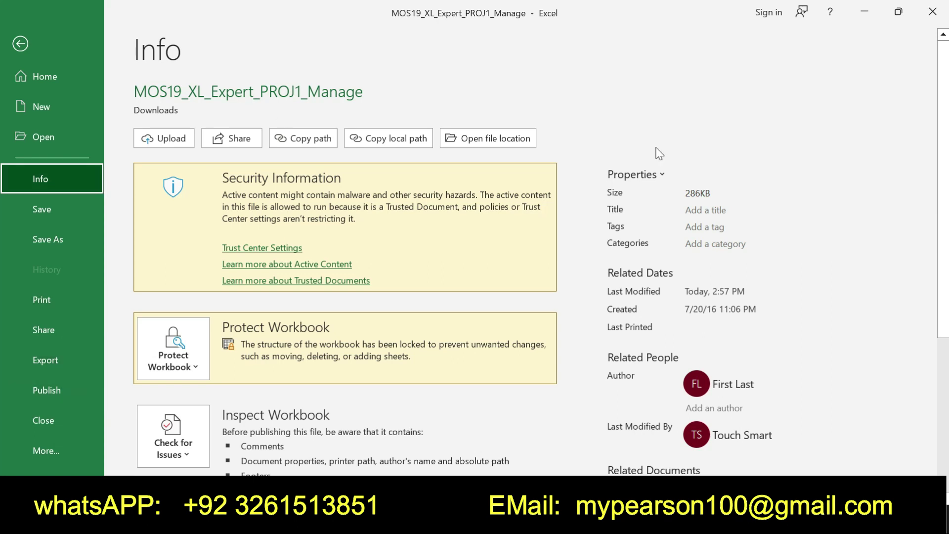
{"action": "left_click_drag", "start_coordinate": [942, 163], "coordinate": [941, 344]}
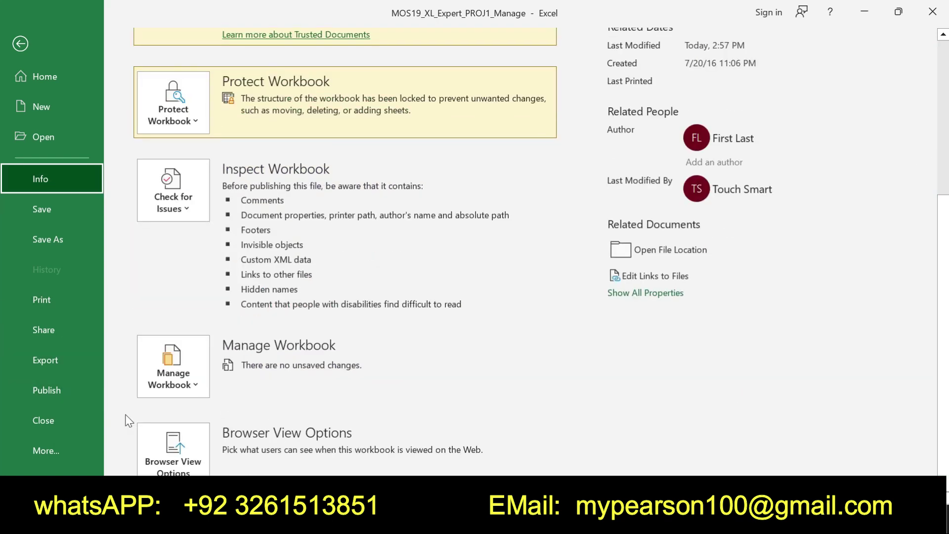
{"action": "left_click", "coordinate": [49, 450]}
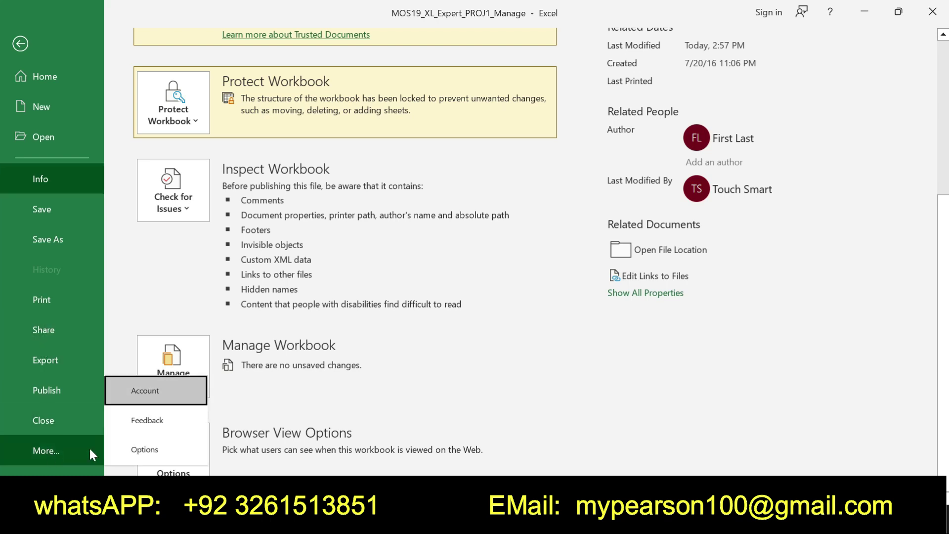
{"action": "key", "text": "Escape"}
{"action": "key", "text": "Escape"}
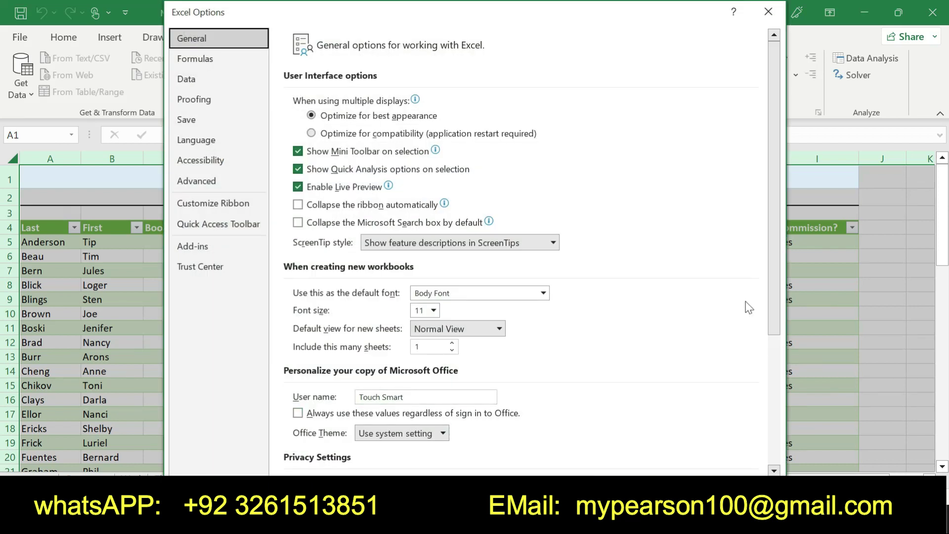
Examine the add-ins in Excel Options, including Analysis ToolPak - VBA, and check the available COM Add-ins before accepting the dialog
{"action": "scroll", "coordinate": [773, 376], "scroll_direction": "down", "scroll_amount": 3}
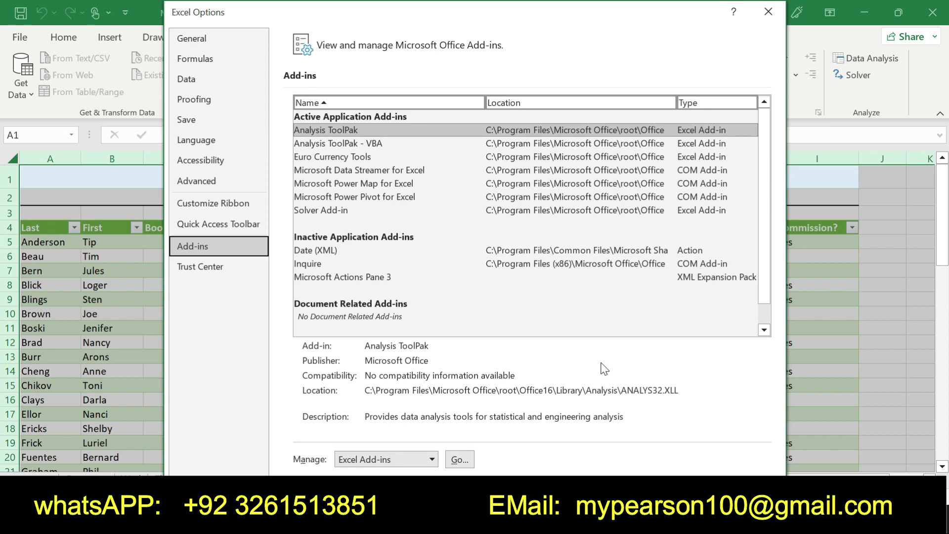
{"action": "left_click", "coordinate": [431, 459]}
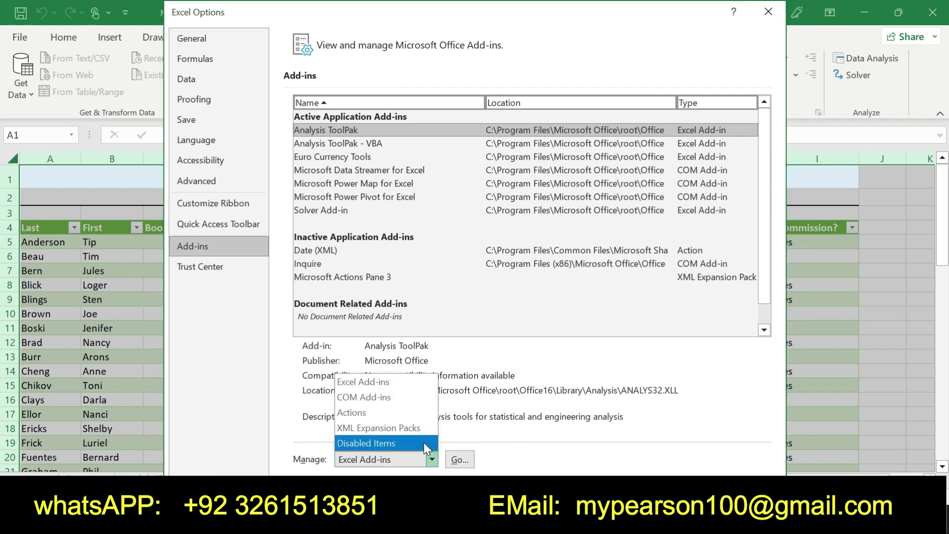
{"action": "left_click", "coordinate": [394, 399]}
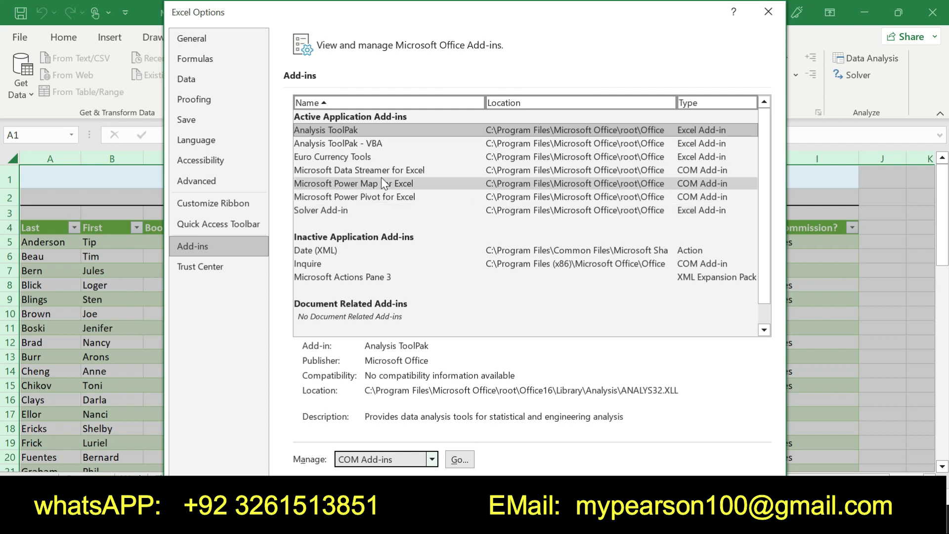
{"action": "left_click", "coordinate": [357, 147]}
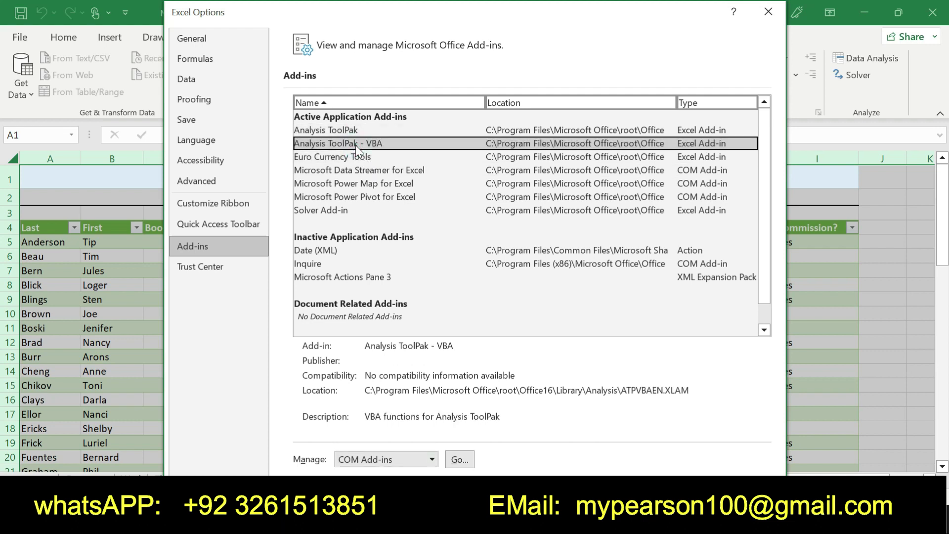
{"action": "left_click", "coordinate": [454, 459]}
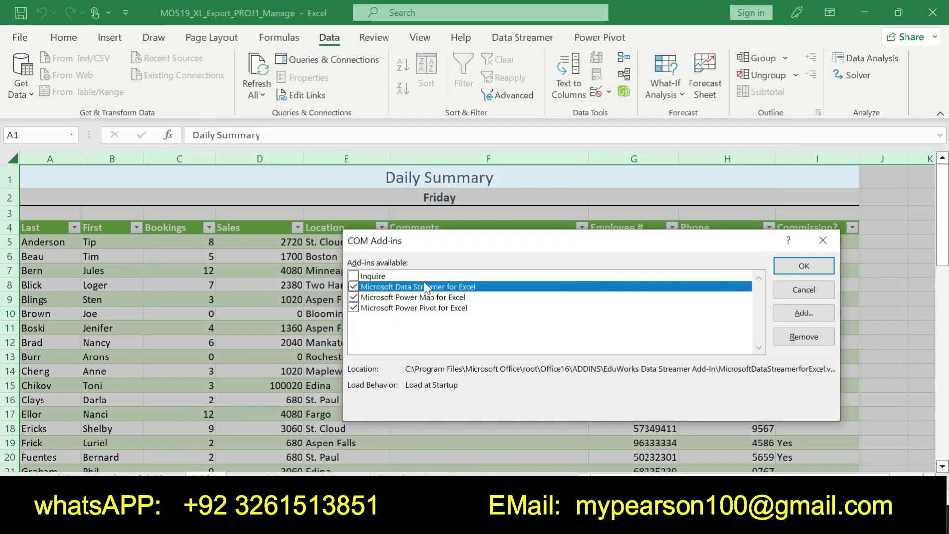
{"action": "left_click", "coordinate": [815, 265]}
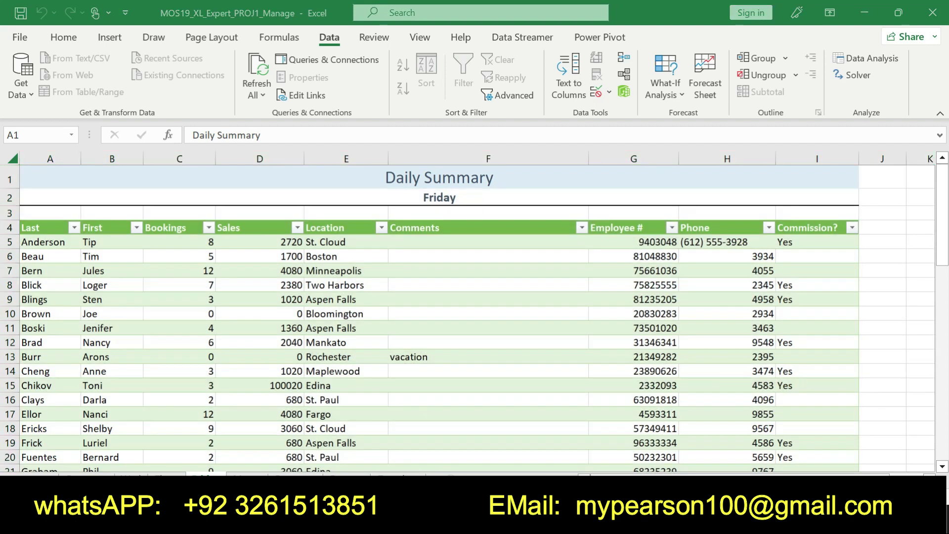
Select the text from "Enable all macros" in the Word instructions, and inspect the Manage workbook's Data Streamer and Formulas commands and Friday data
{"action": "key", "text": "alt+Tab"}
{"action": "left_click_drag", "start_coordinate": [542, 337], "coordinate": [345, 357]}
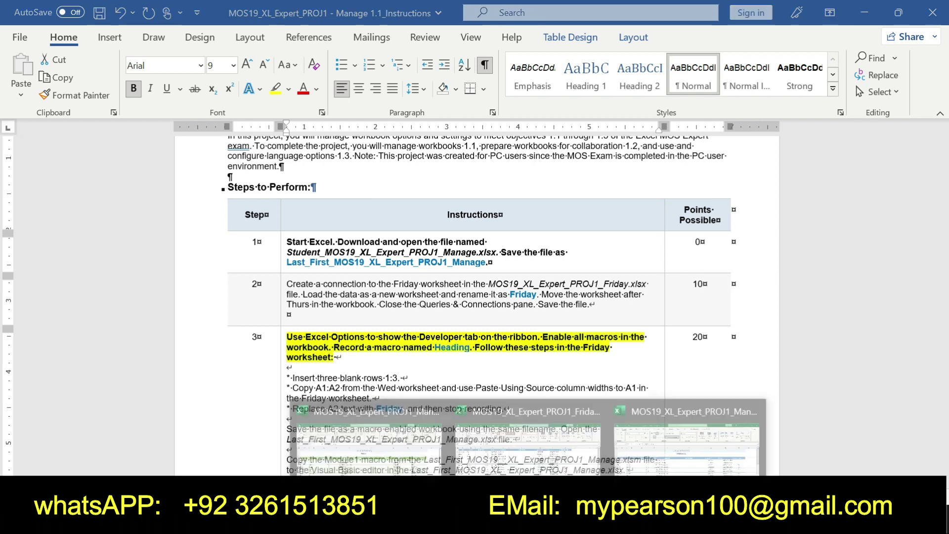
{"action": "left_click", "coordinate": [376, 435]}
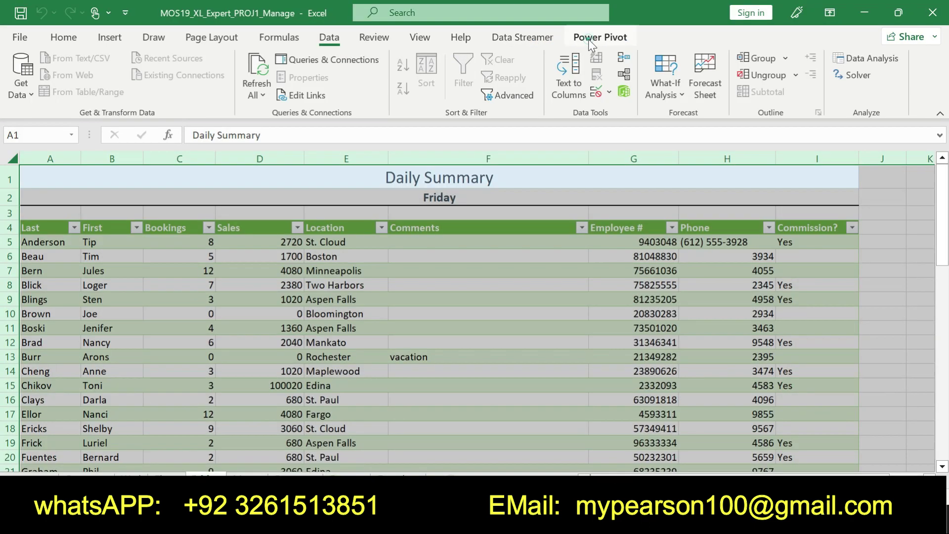
{"action": "left_click", "coordinate": [521, 38]}
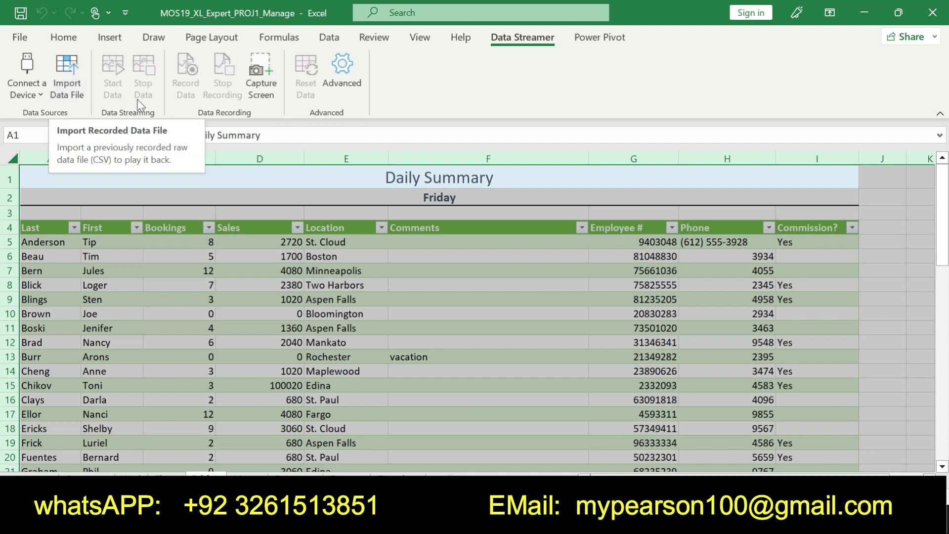
{"action": "left_click", "coordinate": [277, 42]}
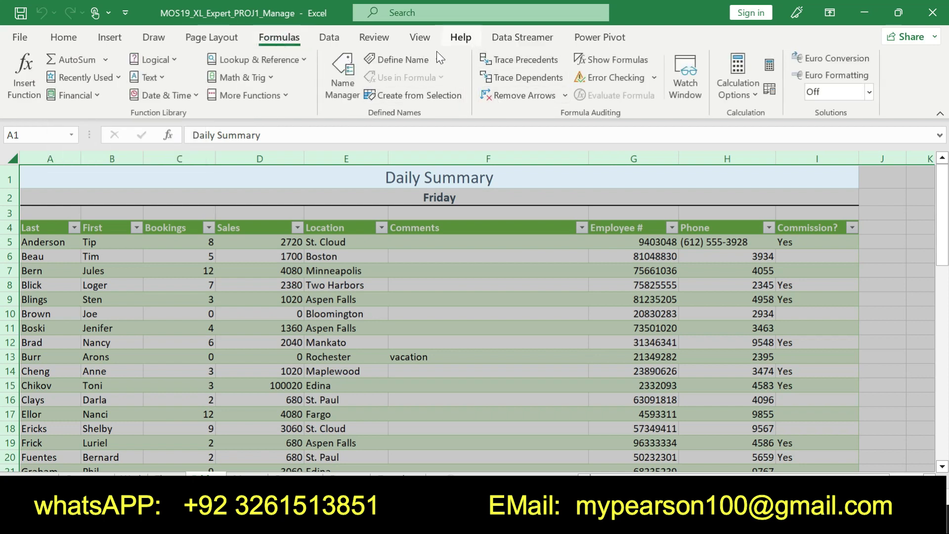
{"action": "left_click_drag", "start_coordinate": [946, 217], "coordinate": [945, 285]}
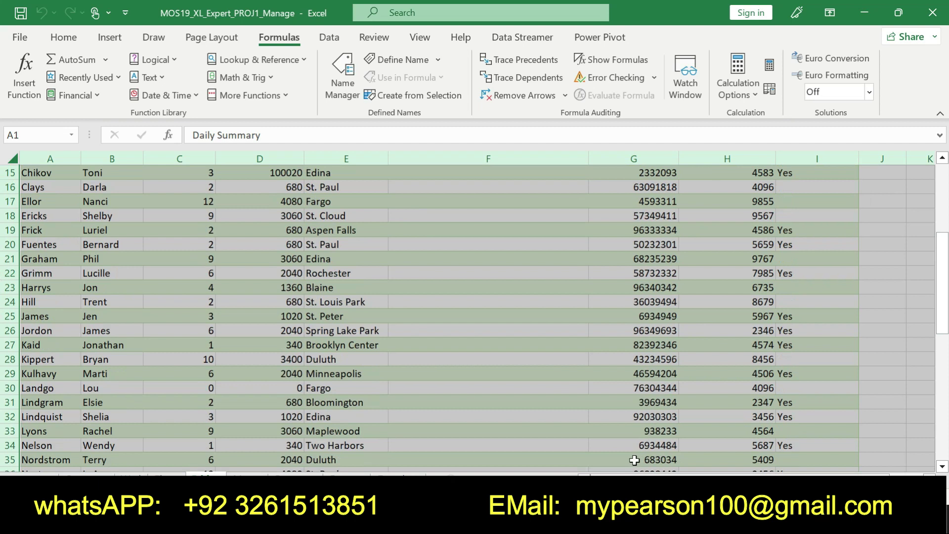
Return to the Word instructions and undo the yellow highlight on instruction 3's opening paragraph
{"action": "key", "text": "alt+Tab"}
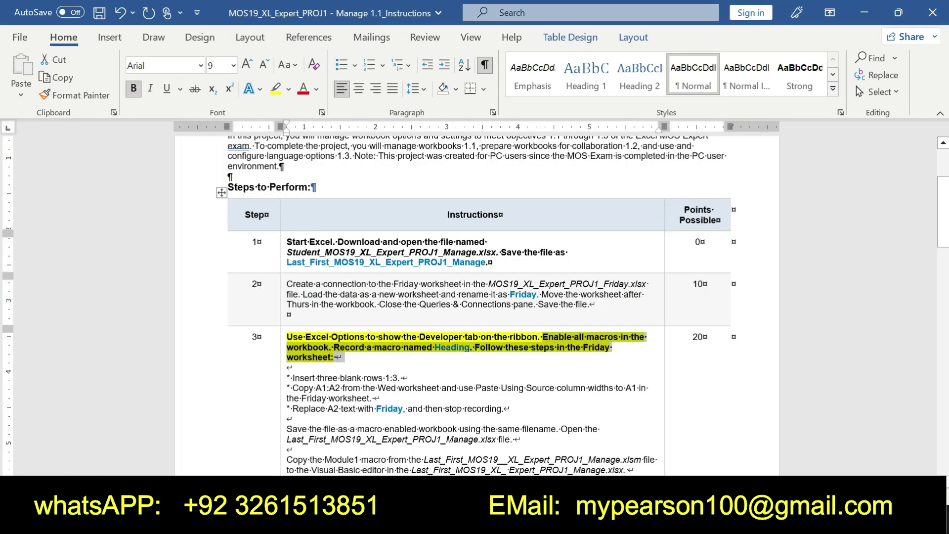
{"action": "left_click_drag", "start_coordinate": [584, 337], "coordinate": [522, 355]}
{"action": "left_click", "coordinate": [288, 367]}
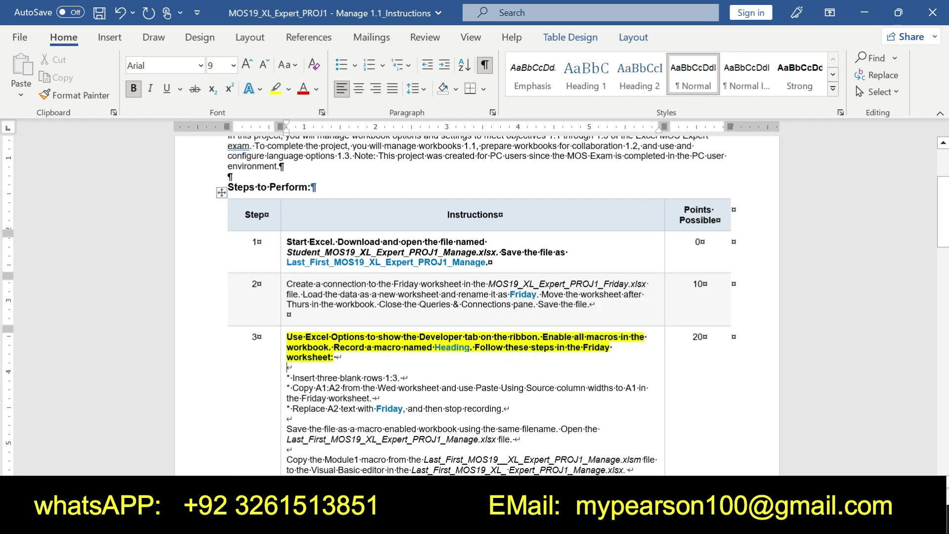
{"action": "key", "text": "ctrl+z"}
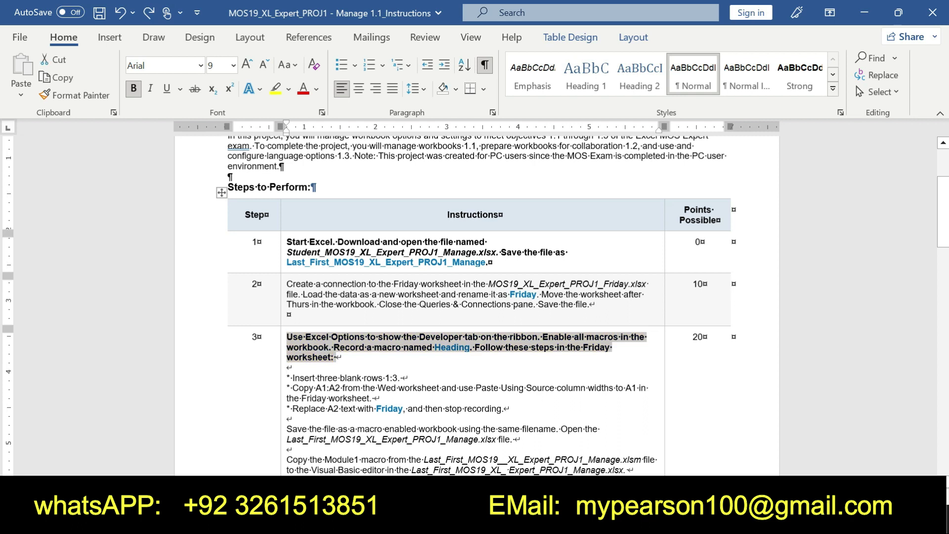
Bold and highlight in yellow the instruction 3 paragraph from "Save the file as a macro enabled workbook" through "Last_First_MOS19_XL_Expert_PROJ1_Manage.xlsx file."
{"action": "left_click_drag", "start_coordinate": [286, 429], "coordinate": [523, 439]}
{"action": "left_click", "coordinate": [541, 413]}
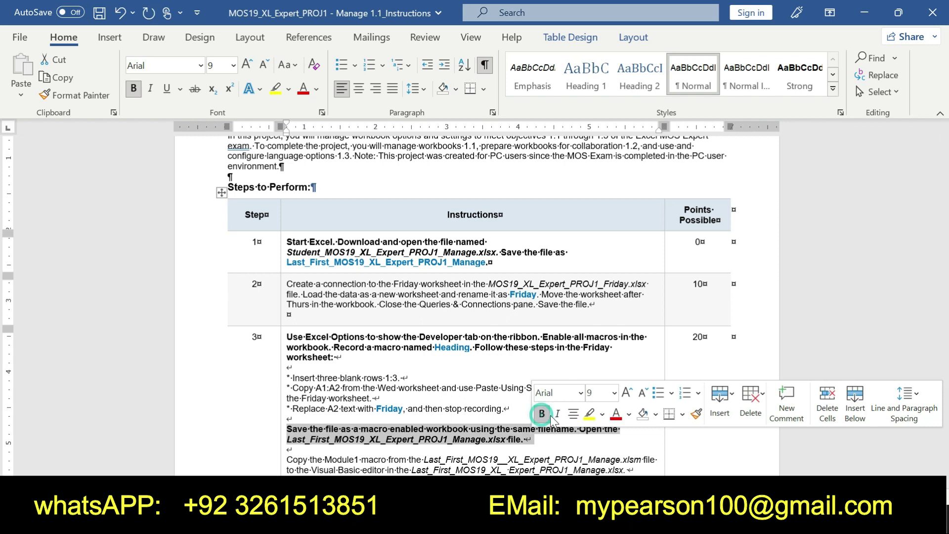
{"action": "left_click", "coordinate": [588, 414]}
{"action": "left_click_drag", "start_coordinate": [287, 428], "coordinate": [535, 439]}
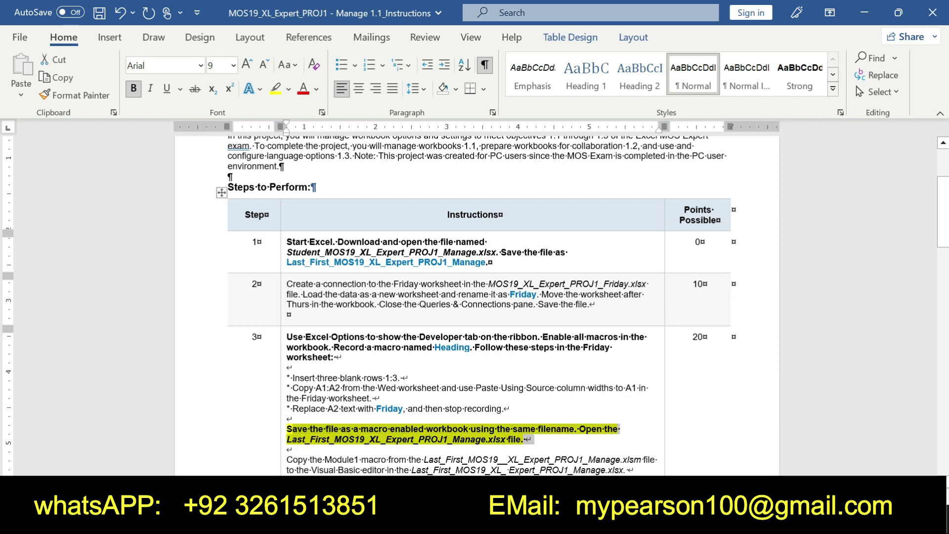
Switch to the MOS19_XL_Expert_PROJ1_Manage workbook, view its file commands, and return to the worksheet
{"action": "left_click", "coordinate": [528, 523]}
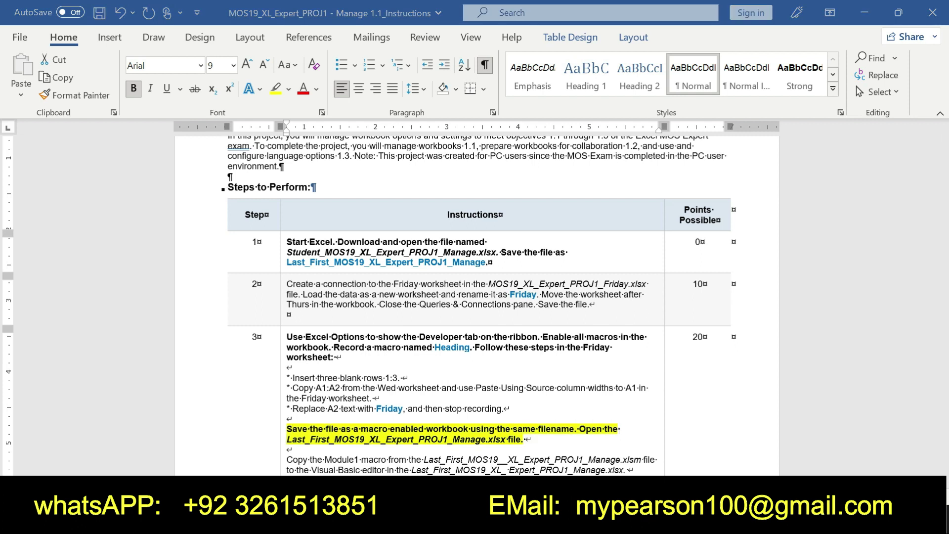
{"action": "left_click", "coordinate": [372, 443]}
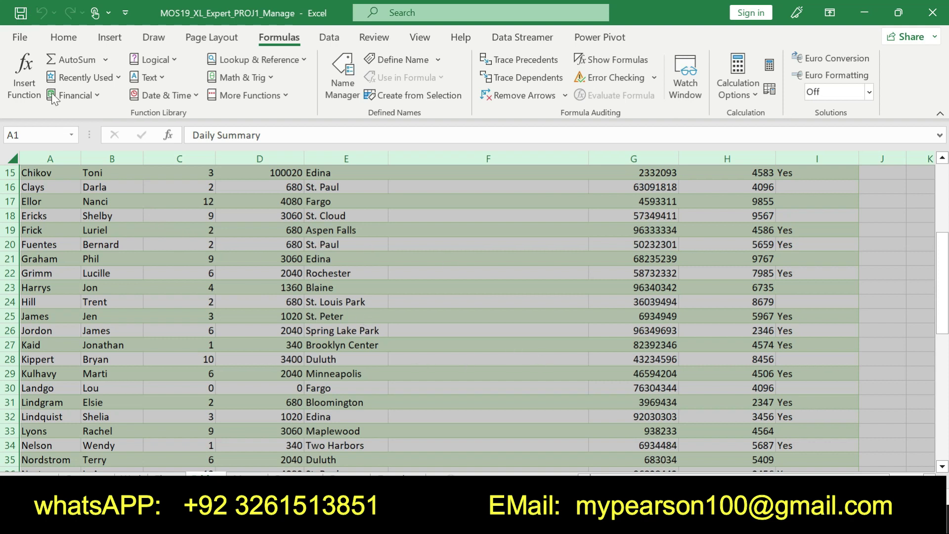
{"action": "left_click", "coordinate": [15, 38]}
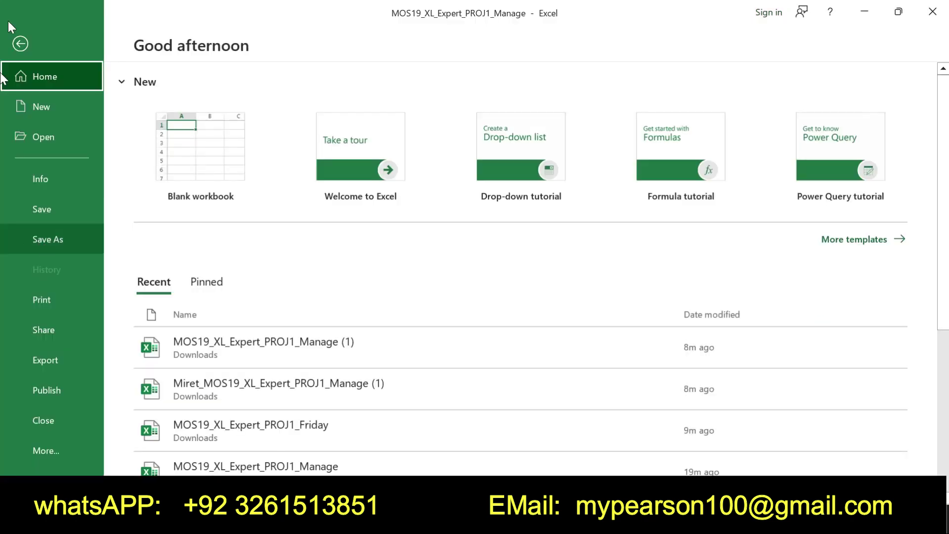
{"action": "left_click", "coordinate": [14, 45]}
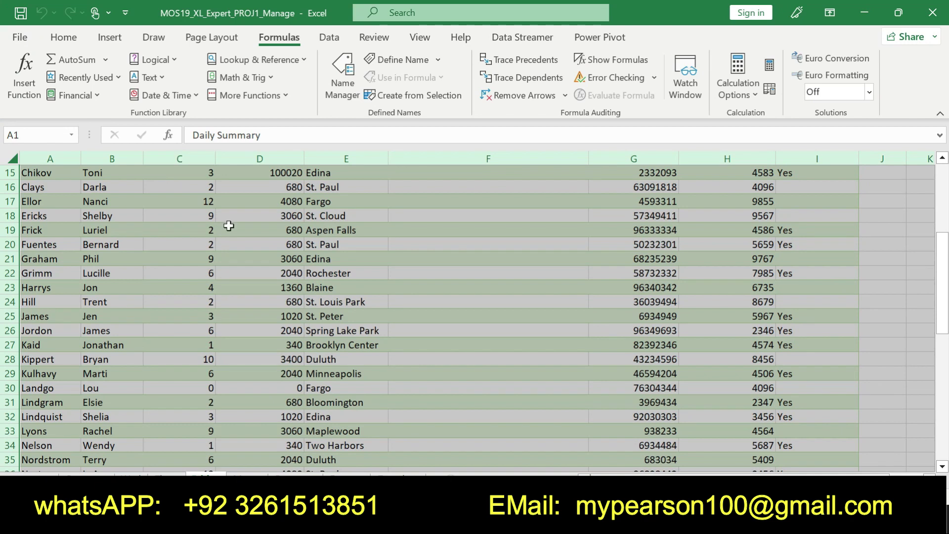
View the top of the Friday worksheet, select the empty Comments cell F12, and switch to the Word instructions
{"action": "scroll", "coordinate": [865, 238], "scroll_direction": "up", "scroll_amount": 5}
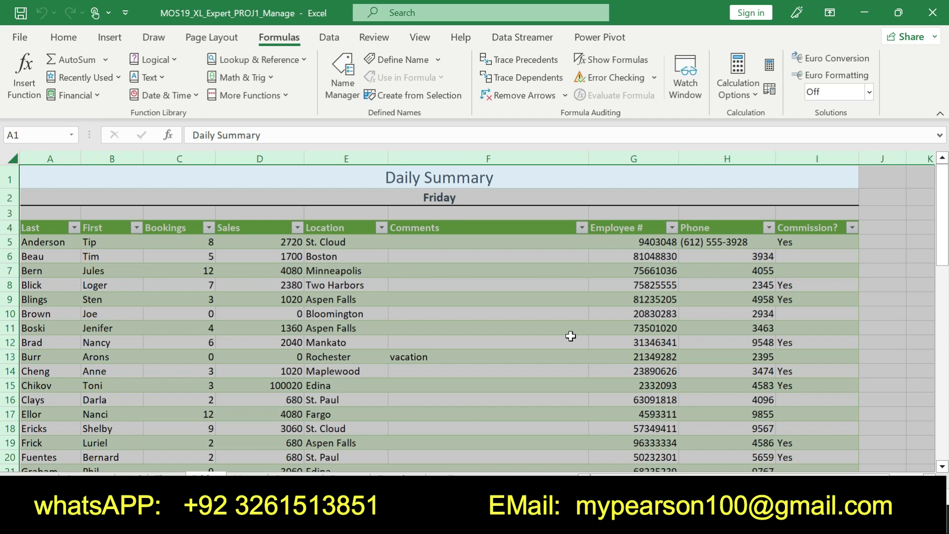
{"action": "left_click", "coordinate": [570, 336]}
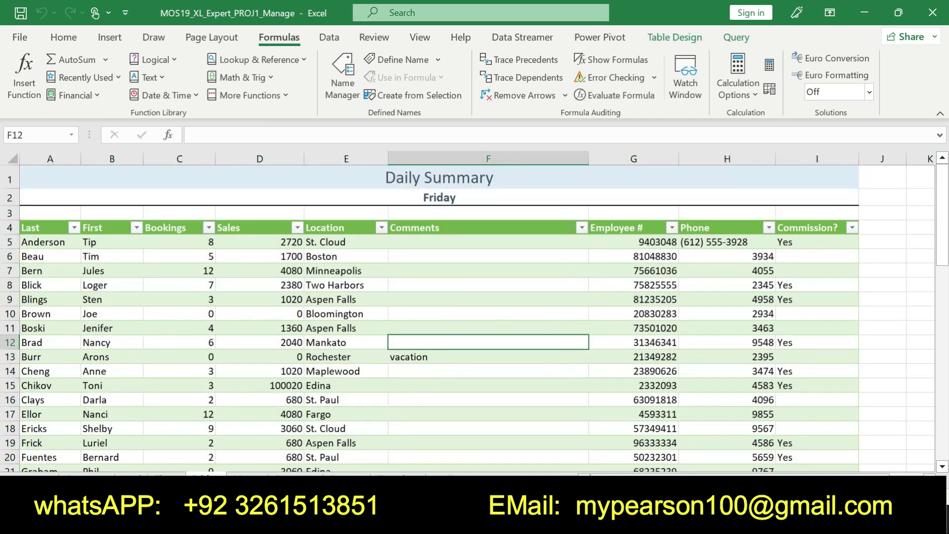
{"action": "key", "text": "alt+Tab"}
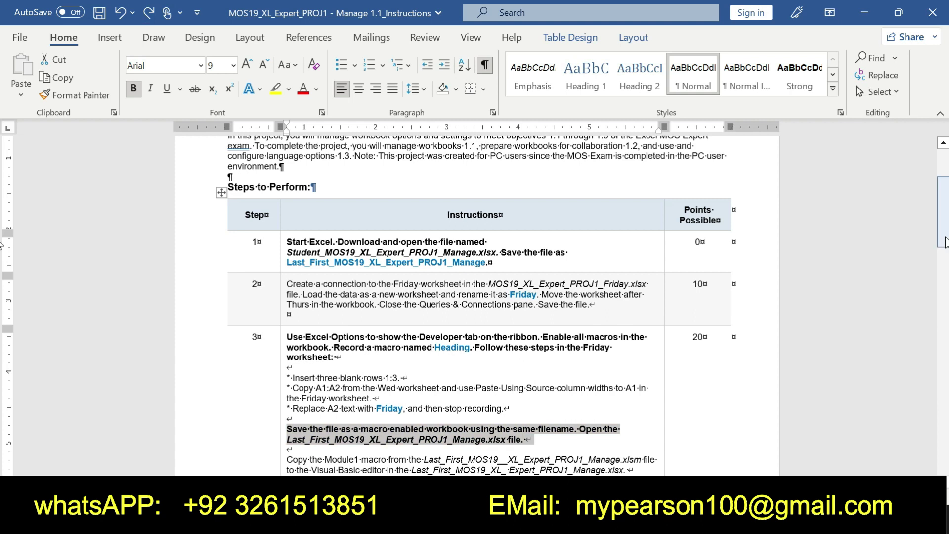
Bold and highlight in yellow the instruction 3 paragraph beginning "Copy the Module1 macro", and select that paragraph again
{"action": "scroll", "coordinate": [475, 304], "scroll_direction": "down", "scroll_amount": 3}
{"action": "left_click_drag", "start_coordinate": [298, 368], "coordinate": [635, 378]}
{"action": "left_click", "coordinate": [284, 357]}
{"action": "left_click", "coordinate": [287, 357]}
{"action": "left_click", "coordinate": [547, 349]}
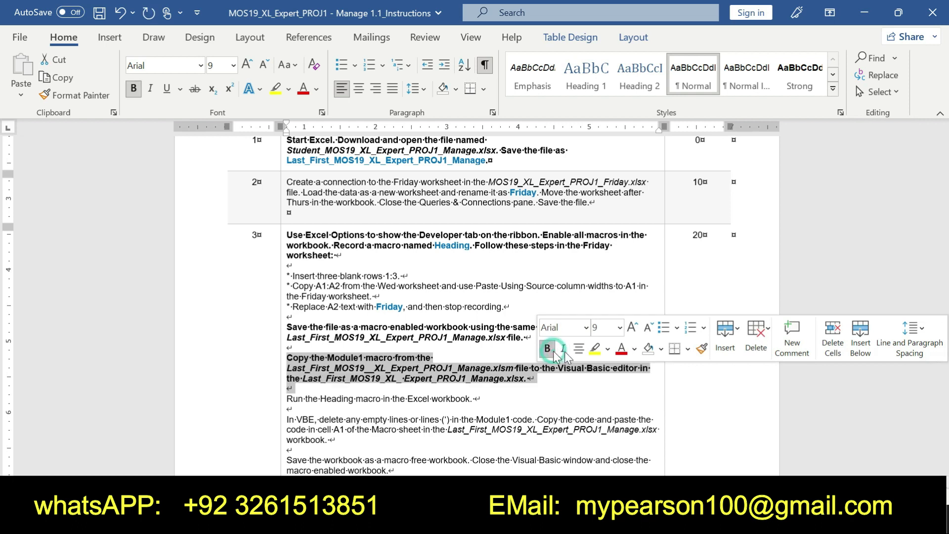
{"action": "left_click", "coordinate": [595, 348]}
{"action": "left_click", "coordinate": [527, 378]}
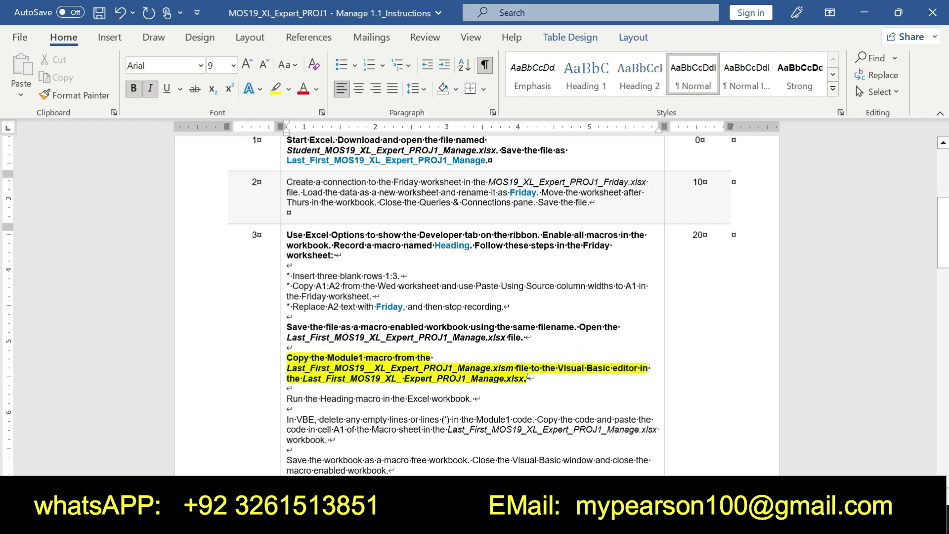
{"action": "left_click_drag", "start_coordinate": [287, 357], "coordinate": [536, 378]}
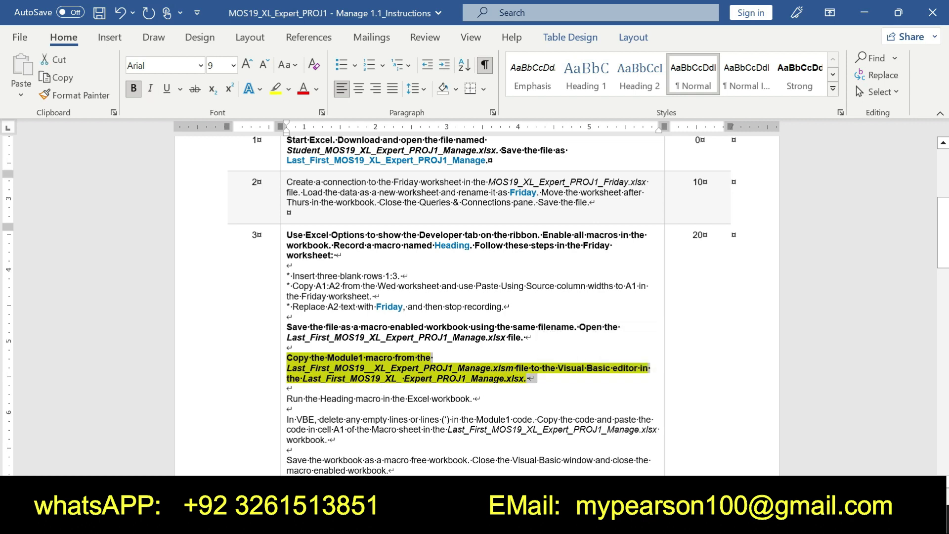
Select the instruction 3 text from "In VBE" through "macro enabled workbook" and switch to the MOS19_XL_Expert_PROJ1_Manage workbook
{"action": "left_click_drag", "start_coordinate": [287, 419], "coordinate": [395, 470]}
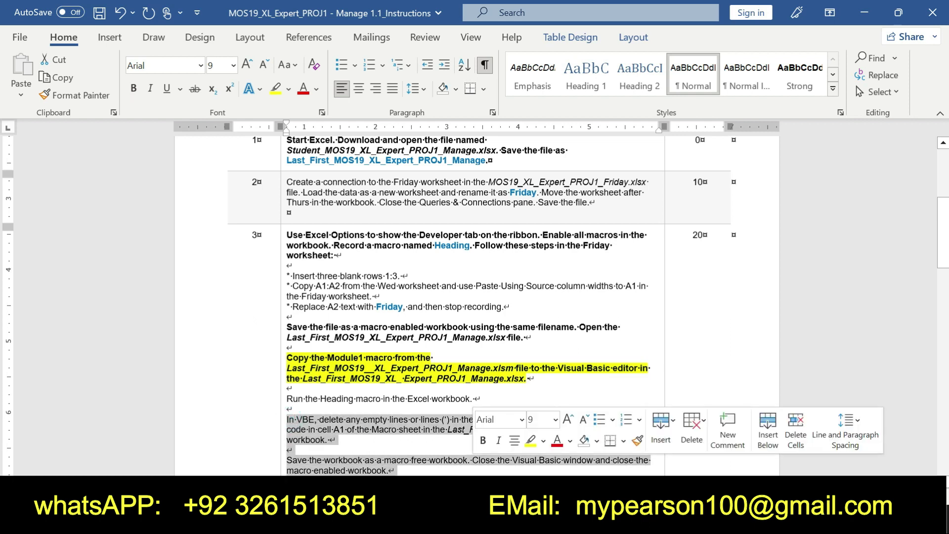
{"action": "left_click", "coordinate": [527, 523]}
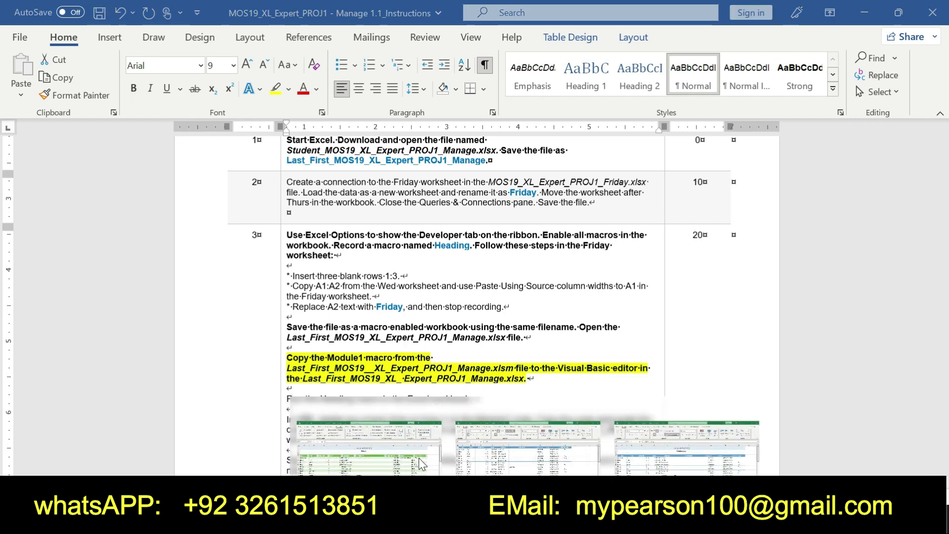
{"action": "left_click", "coordinate": [433, 451]}
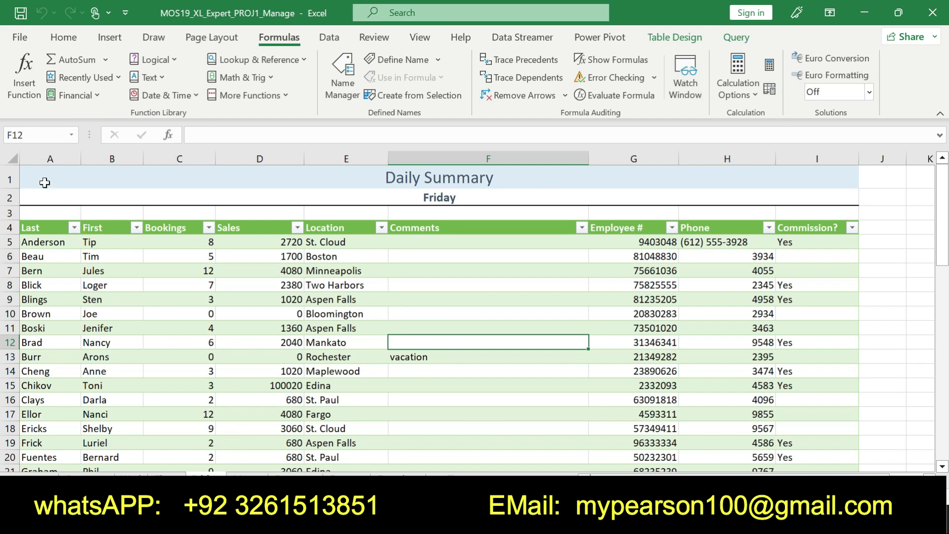
Select the entire Friday worksheet and inspect the Power Pivot, Data and Data Streamer commands
{"action": "left_click", "coordinate": [12, 158]}
{"action": "mouse_move", "coordinate": [942, 215]}
{"action": "left_mouse_down"}
{"action": "mouse_move", "coordinate": [941, 269]}
{"action": "mouse_move", "coordinate": [942, 198]}
{"action": "left_mouse_up"}
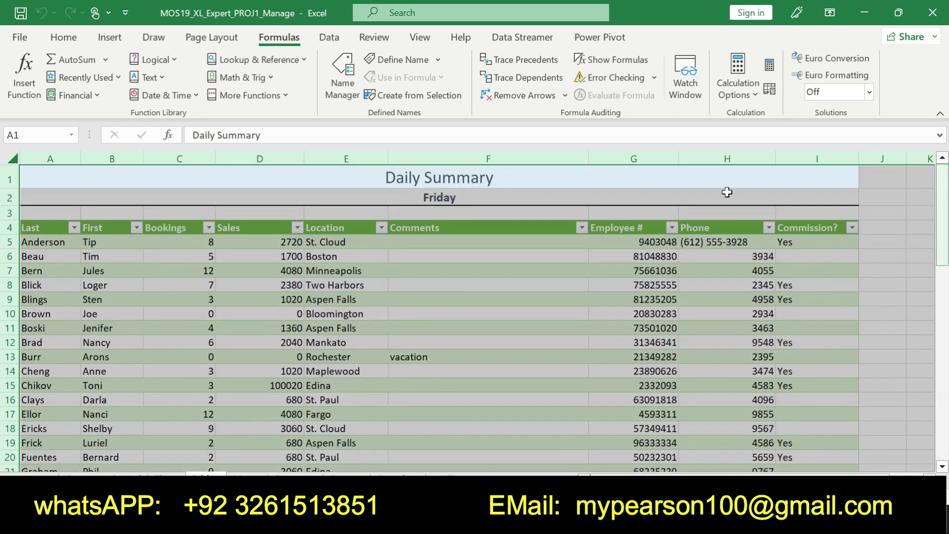
{"action": "left_click", "coordinate": [586, 41]}
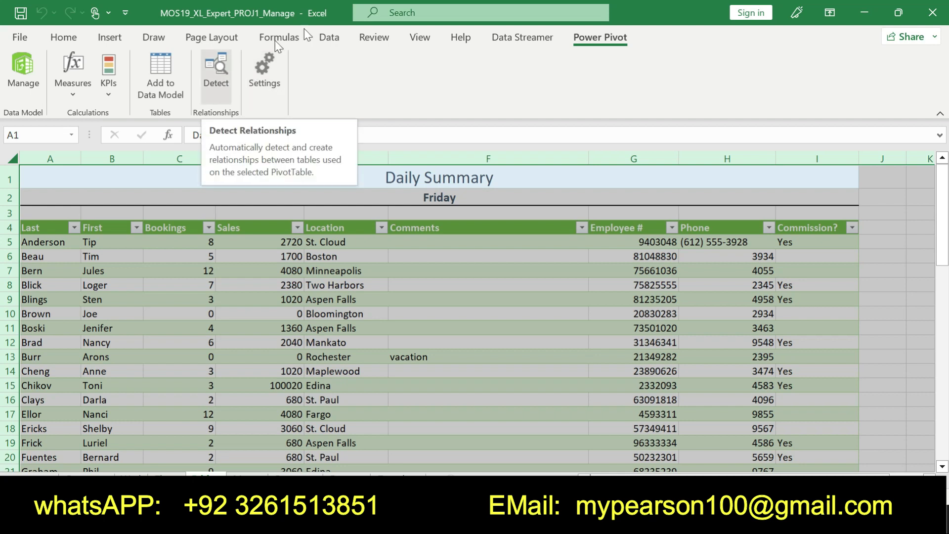
{"action": "left_click", "coordinate": [328, 39]}
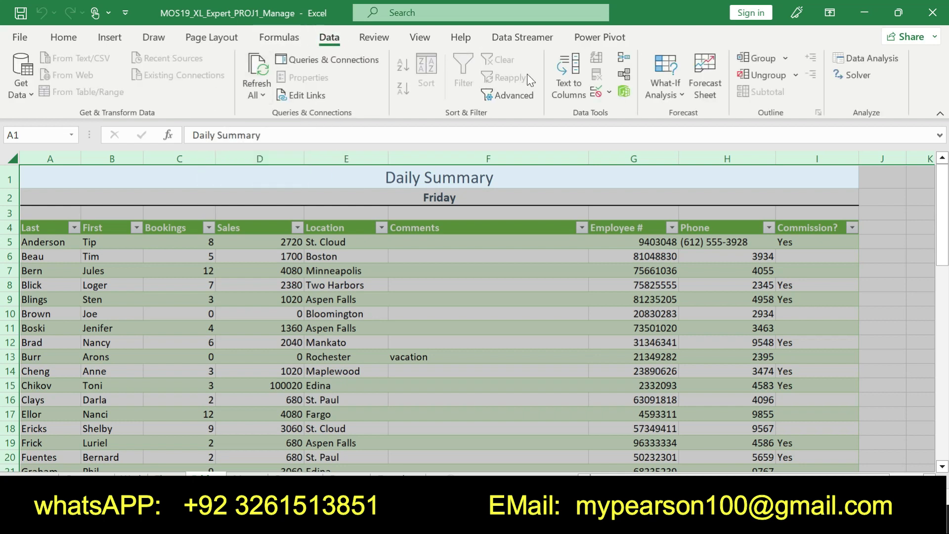
{"action": "left_click", "coordinate": [592, 43]}
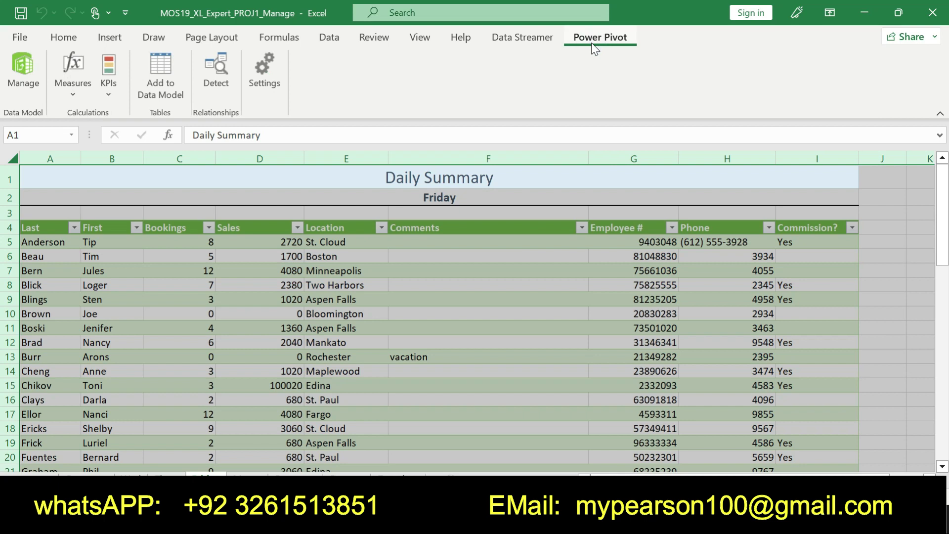
{"action": "left_click", "coordinate": [495, 40]}
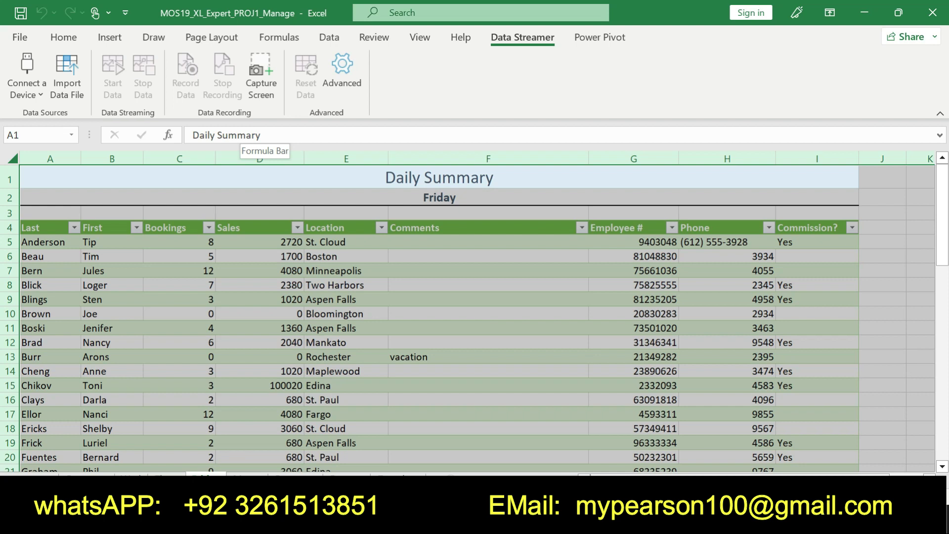
{"action": "left_click", "coordinate": [250, 102]}
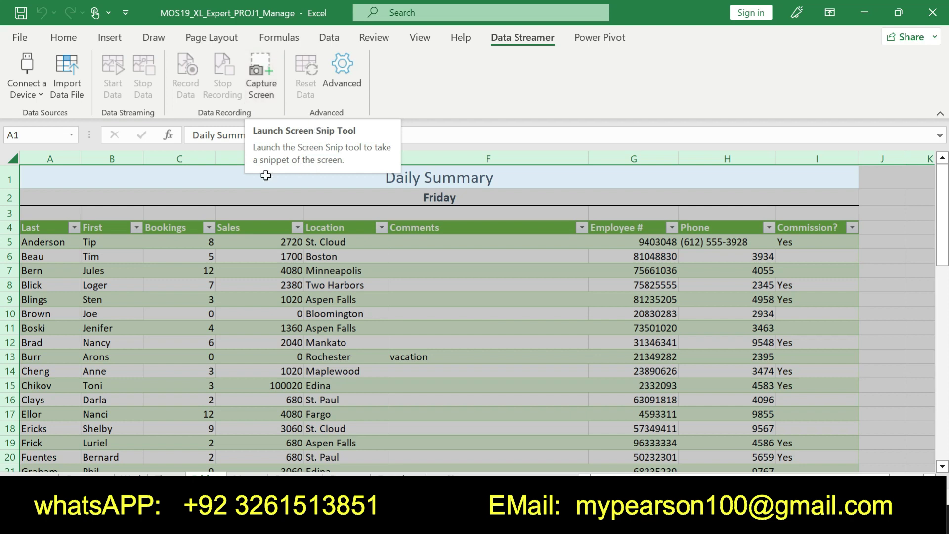
{"action": "left_click", "coordinate": [330, 105]}
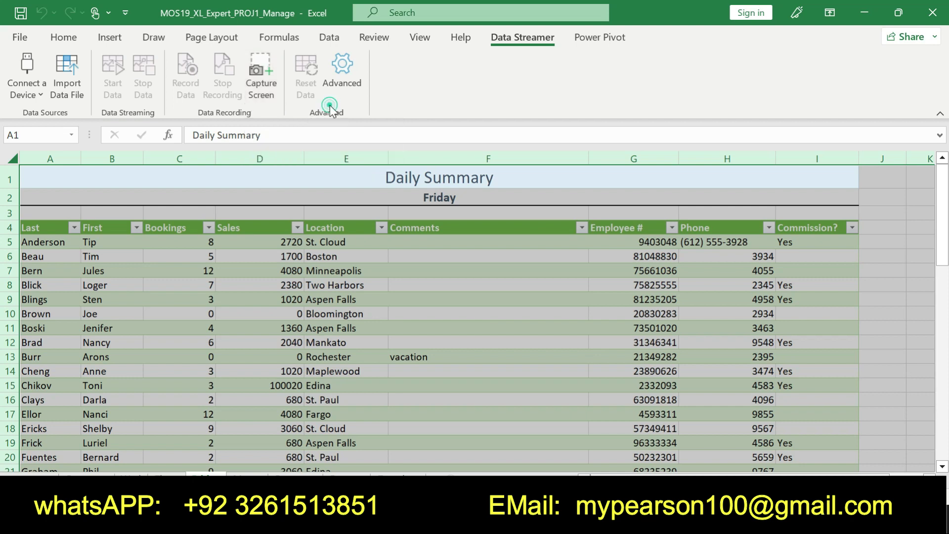
{"action": "left_click", "coordinate": [329, 37]}
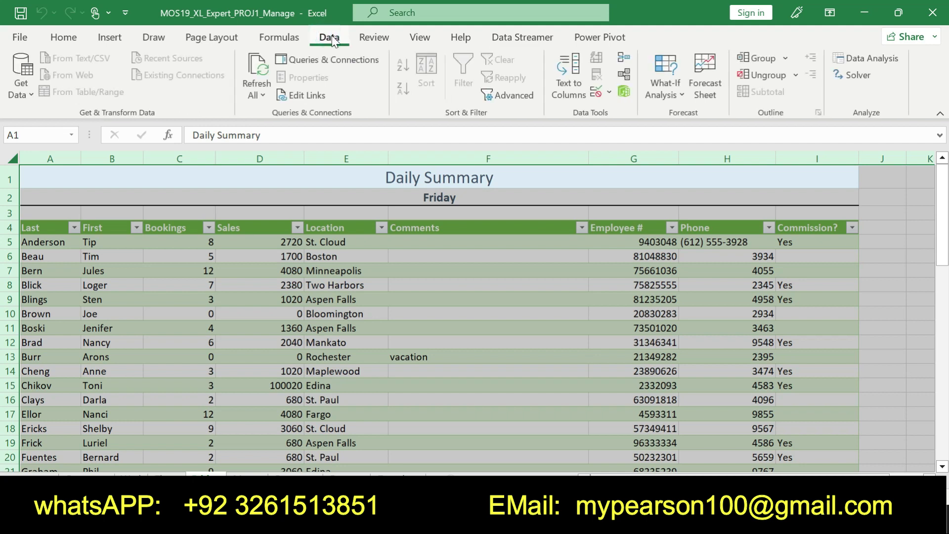
{"action": "left_click", "coordinate": [524, 38]}
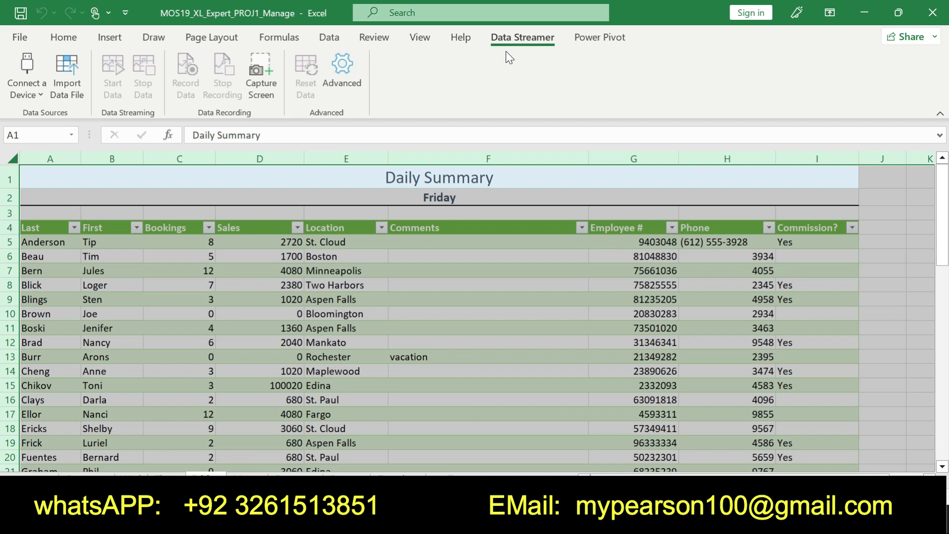
Open the worksheet containing the Heading macro code and select the code range A1:G19
{"action": "left_click", "coordinate": [258, 471]}
{"action": "left_click", "coordinate": [529, 329]}
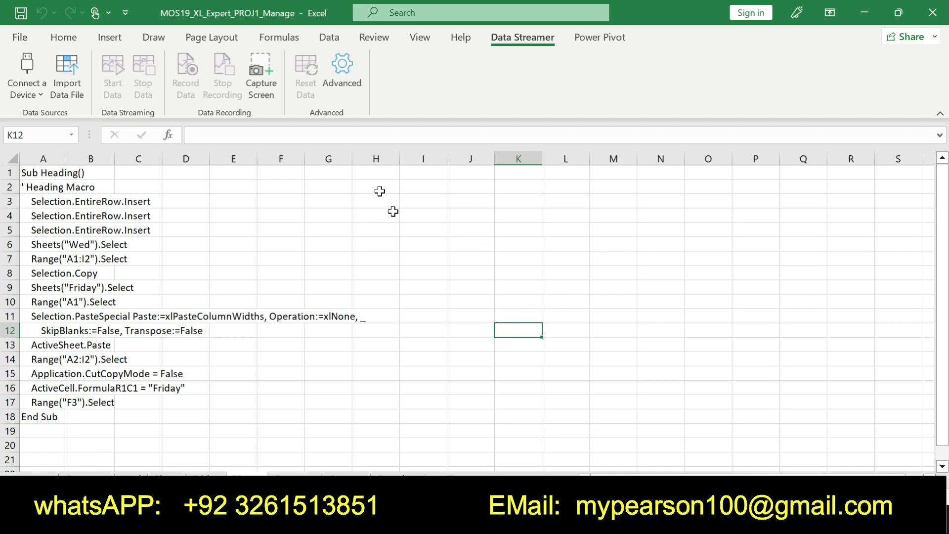
{"action": "left_click", "coordinate": [43, 174]}
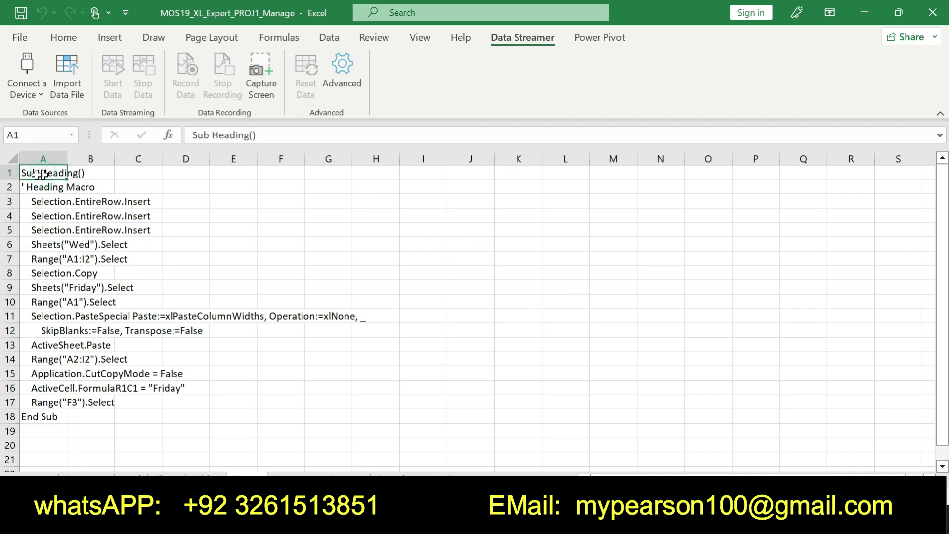
{"action": "left_click", "coordinate": [32, 186]}
{"action": "left_click_drag", "start_coordinate": [33, 173], "coordinate": [347, 432]}
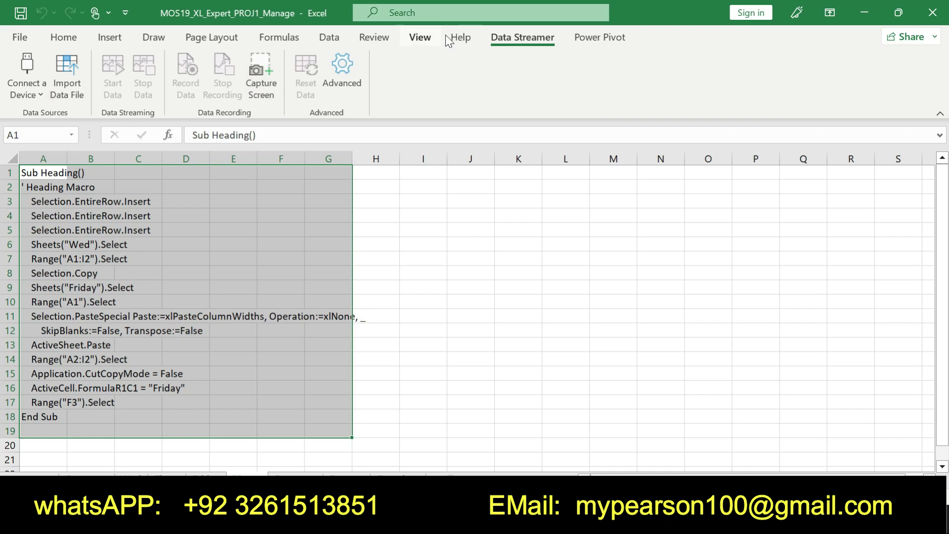
Clear the yellow highlight from the Module1 paragraph in the Word instructions, and highlight instruction 4 in yellow
{"action": "key", "text": "alt+Tab"}
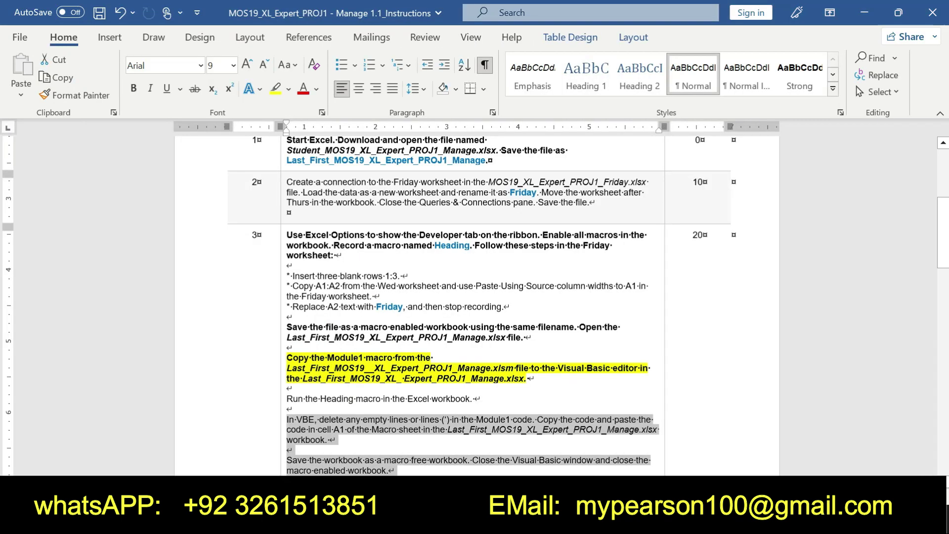
{"action": "left_click_drag", "start_coordinate": [287, 357], "coordinate": [553, 376]}
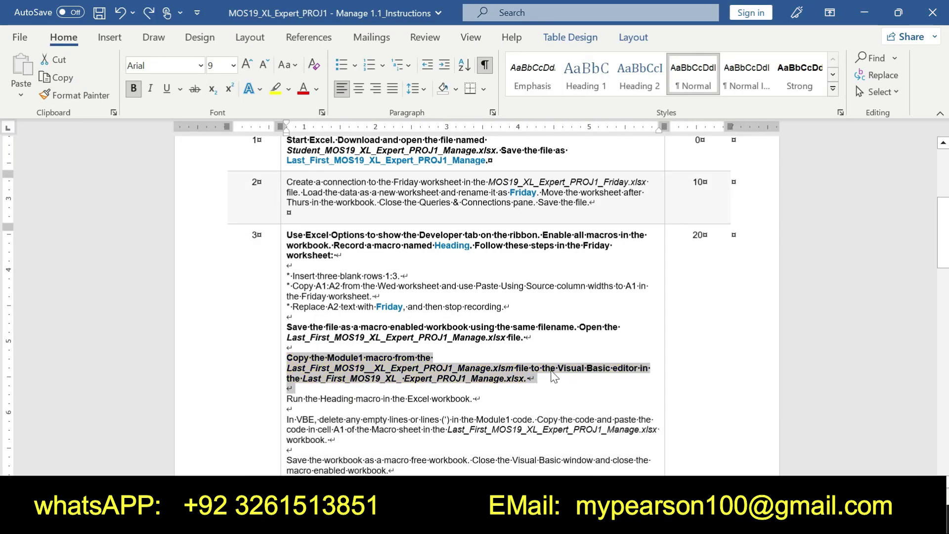
{"action": "left_click_drag", "start_coordinate": [942, 232], "coordinate": [942, 247]}
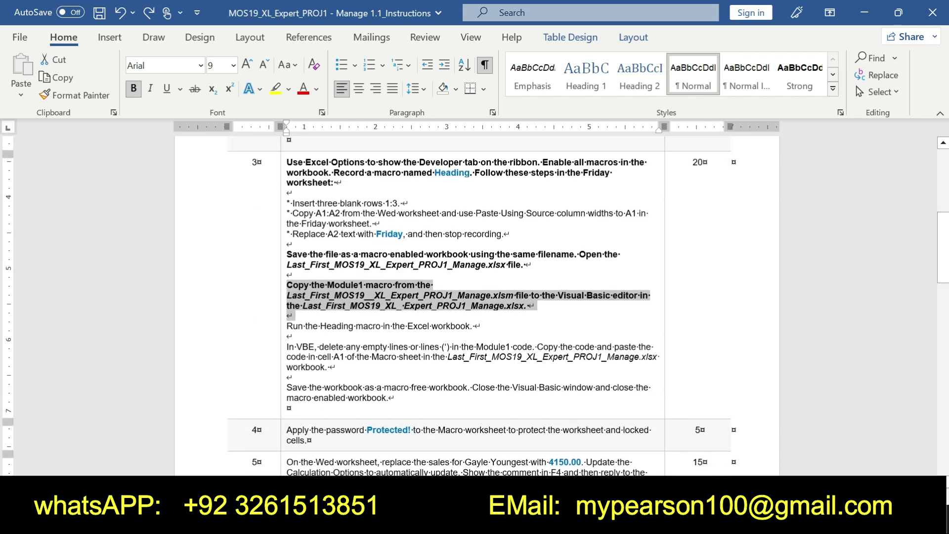
{"action": "left_click_drag", "start_coordinate": [287, 429], "coordinate": [308, 440]}
{"action": "left_click", "coordinate": [405, 420]}
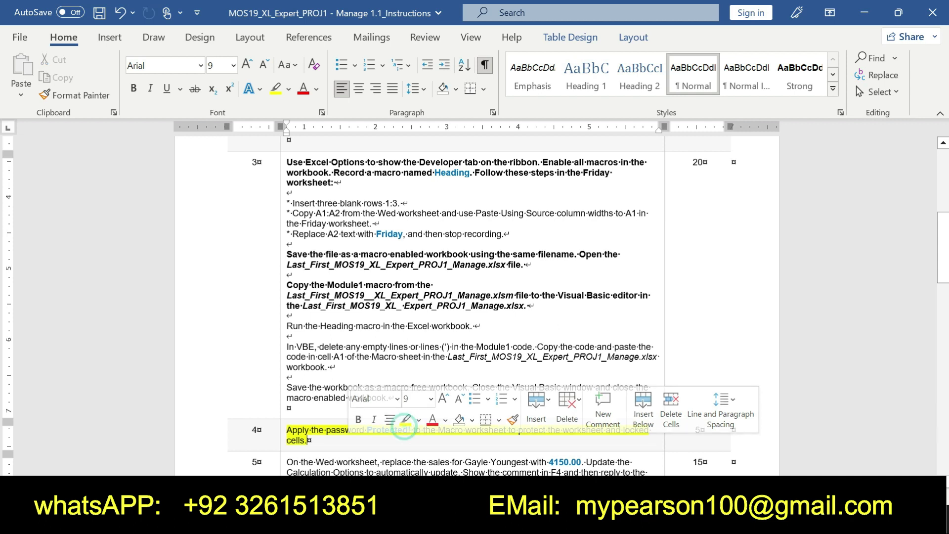
{"action": "left_click_drag", "start_coordinate": [287, 430], "coordinate": [335, 454]}
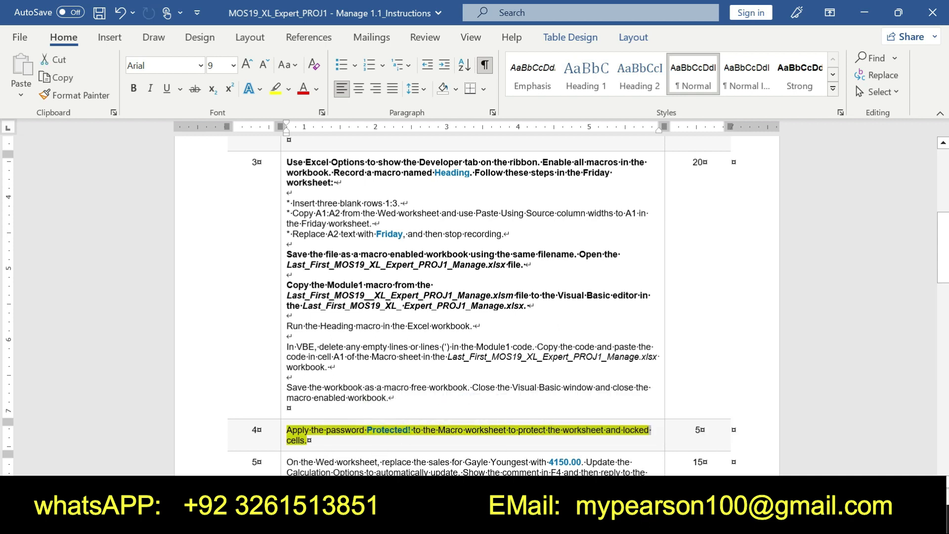
Copy the worksheet protection password from instruction 4
{"action": "left_click", "coordinate": [320, 442]}
{"action": "left_click_drag", "start_coordinate": [366, 430], "coordinate": [413, 431]}
{"action": "key", "text": "ctrl+c"}
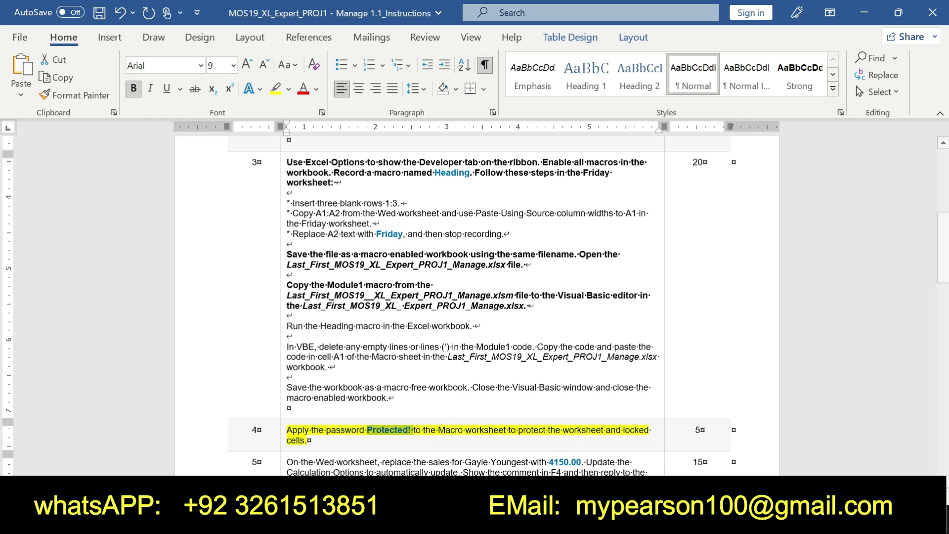
Switch to the MOS19_XL_Expert_PROJ1_Manage workbook in Excel and inspect the commands available for the selected macro code range
{"action": "left_click", "coordinate": [528, 523]}
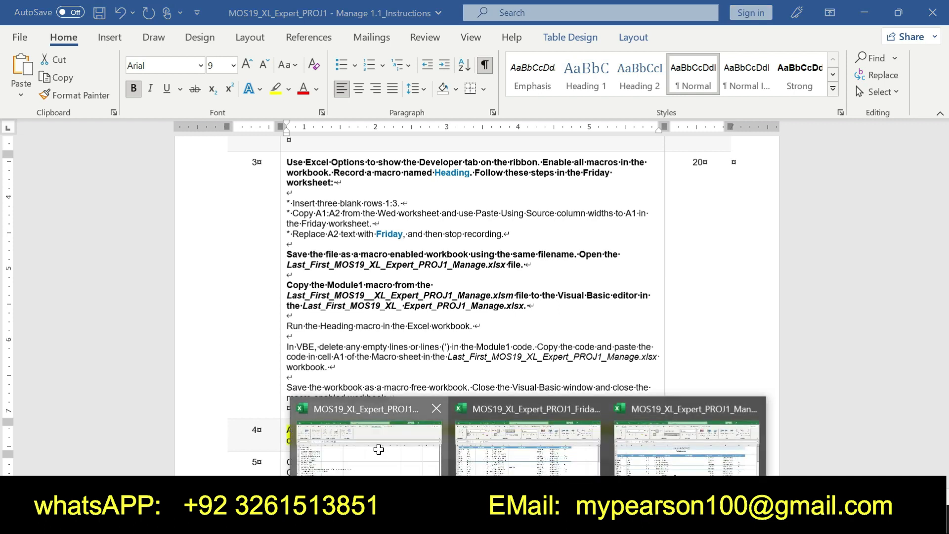
{"action": "left_click", "coordinate": [407, 424]}
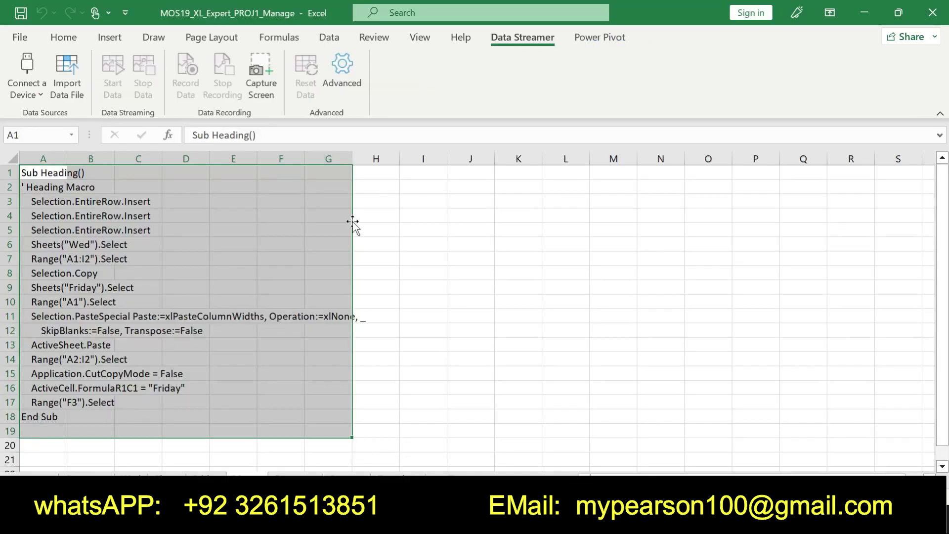
{"action": "right_click", "coordinate": [141, 177]}
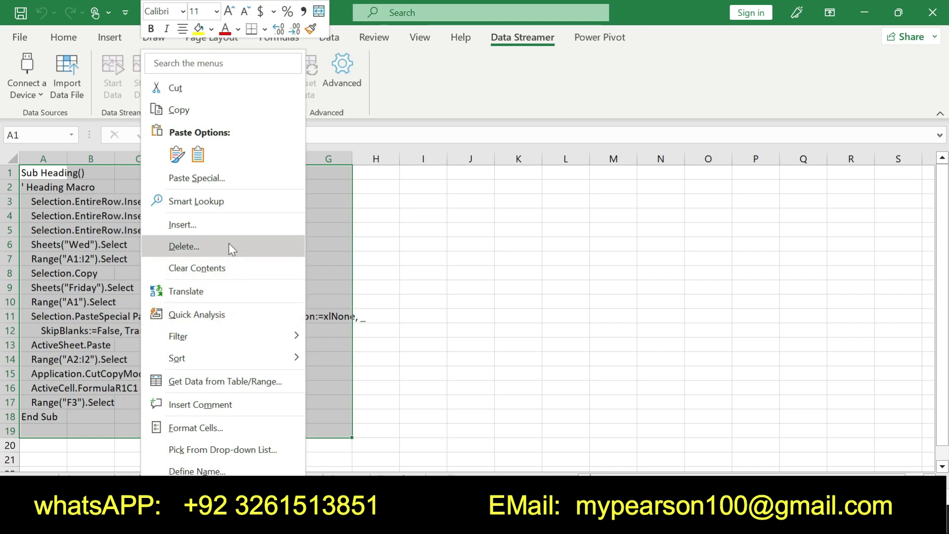
{"action": "key", "text": "Escape"}
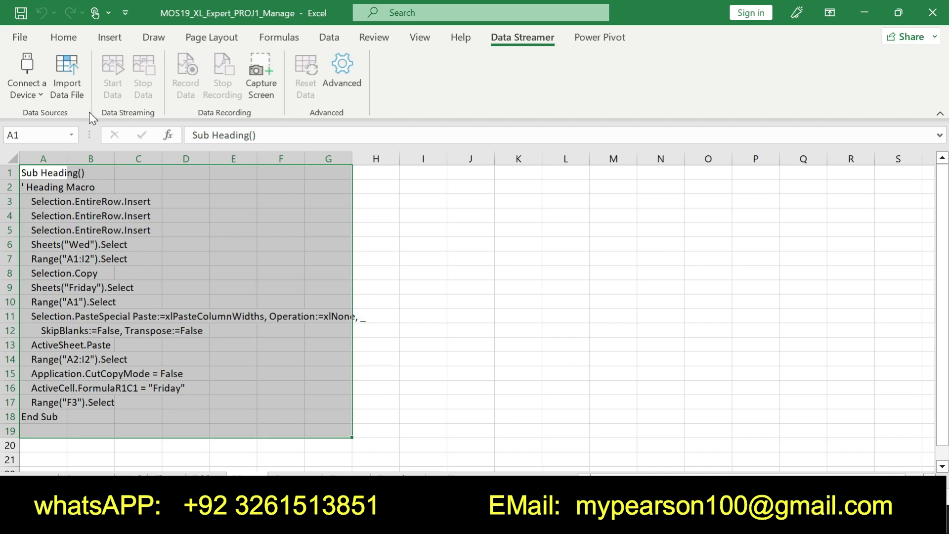
Try to protect the macro code worksheet and the contents of its locked cells with the copied worksheet password
{"action": "left_click", "coordinate": [23, 38]}
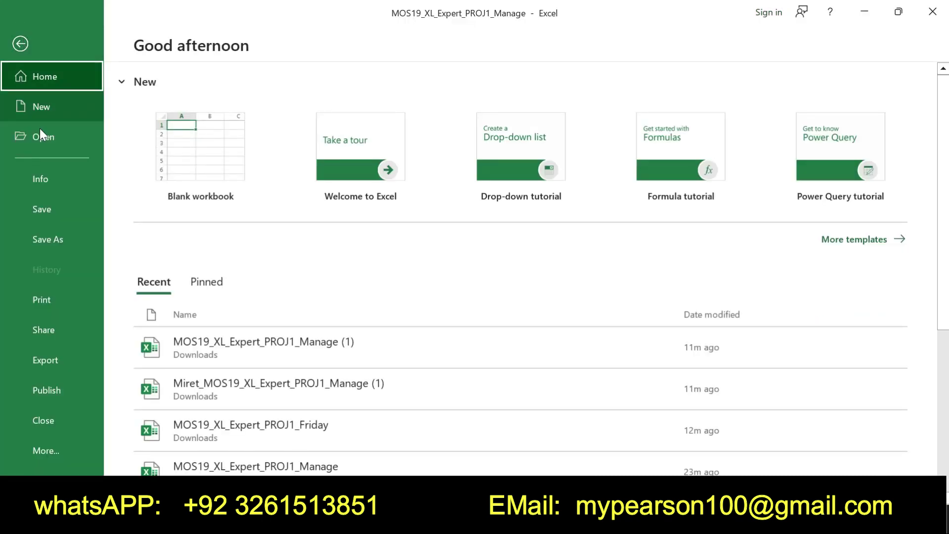
{"action": "left_click", "coordinate": [41, 176]}
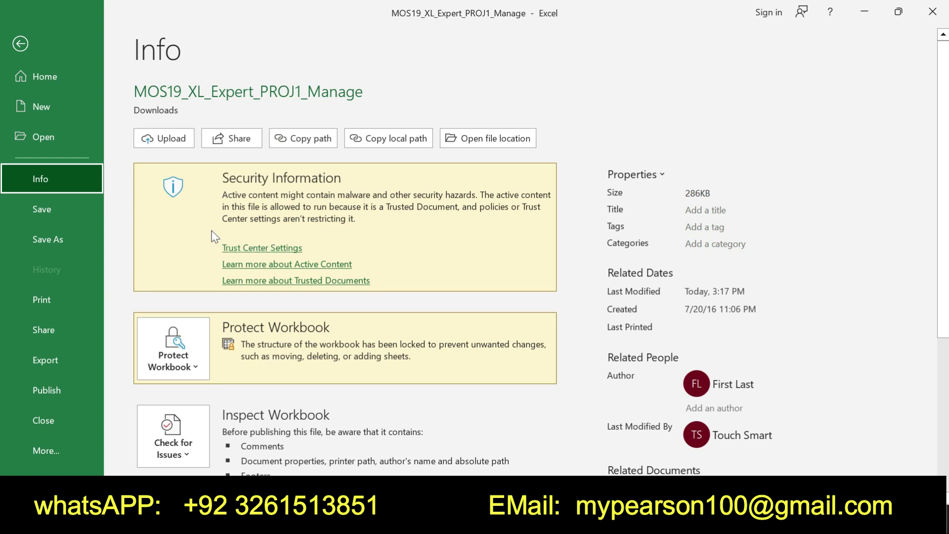
{"action": "left_click", "coordinate": [180, 351]}
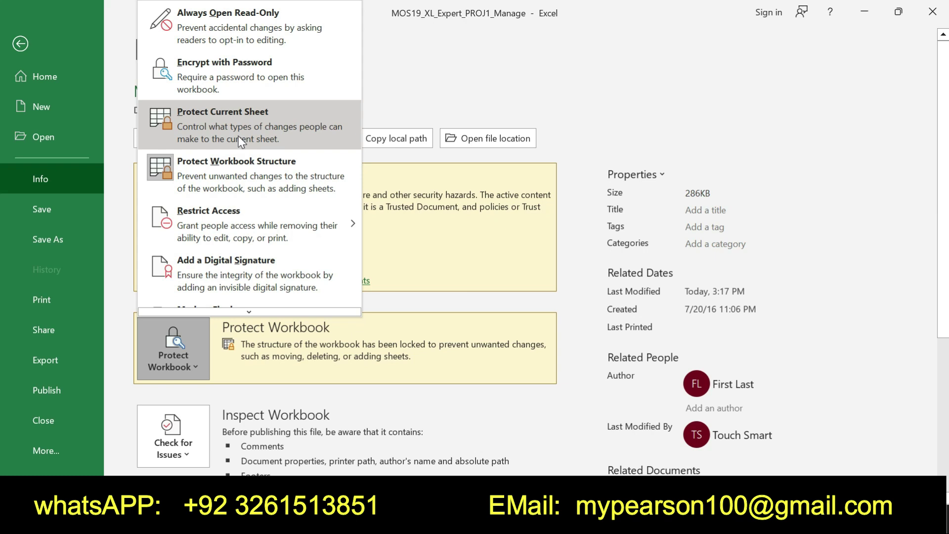
{"action": "left_click", "coordinate": [238, 112]}
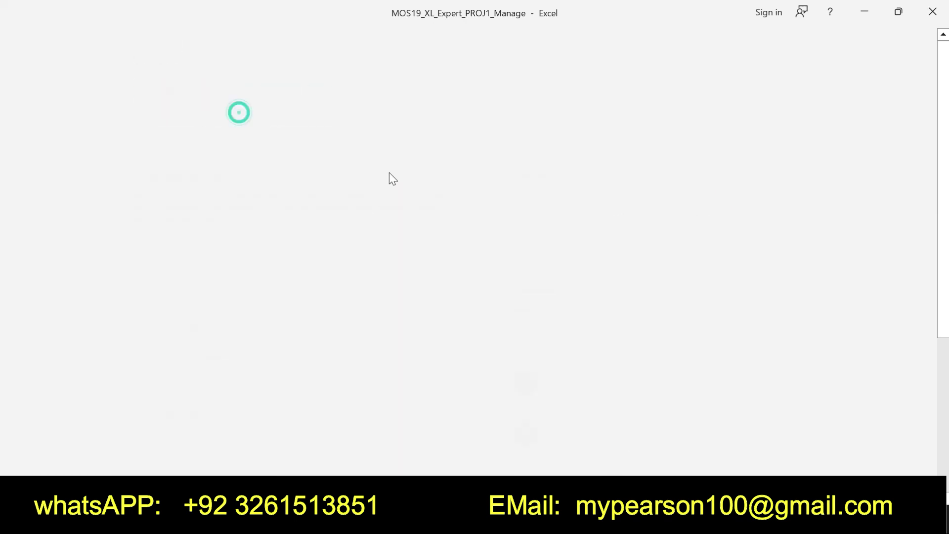
{"action": "key", "text": "ctrl+v"}
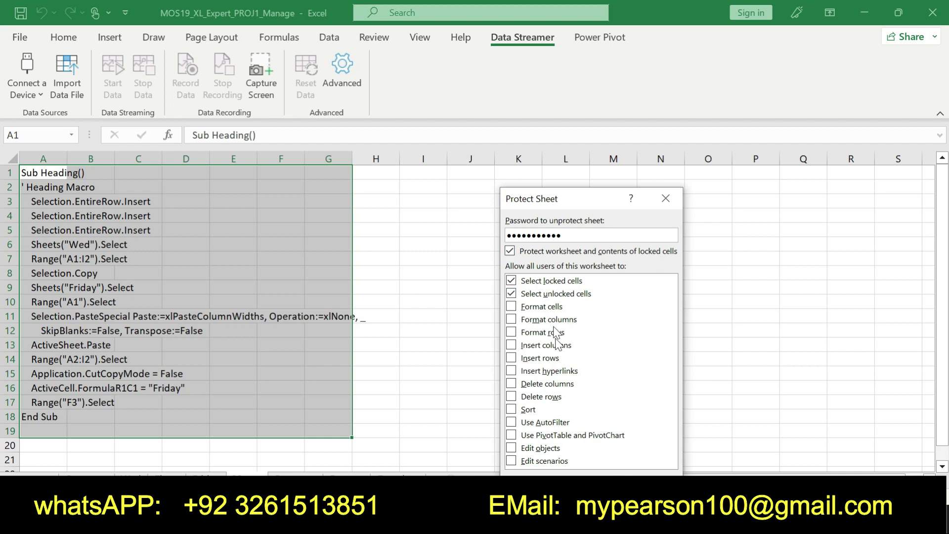
{"action": "key", "text": "Return"}
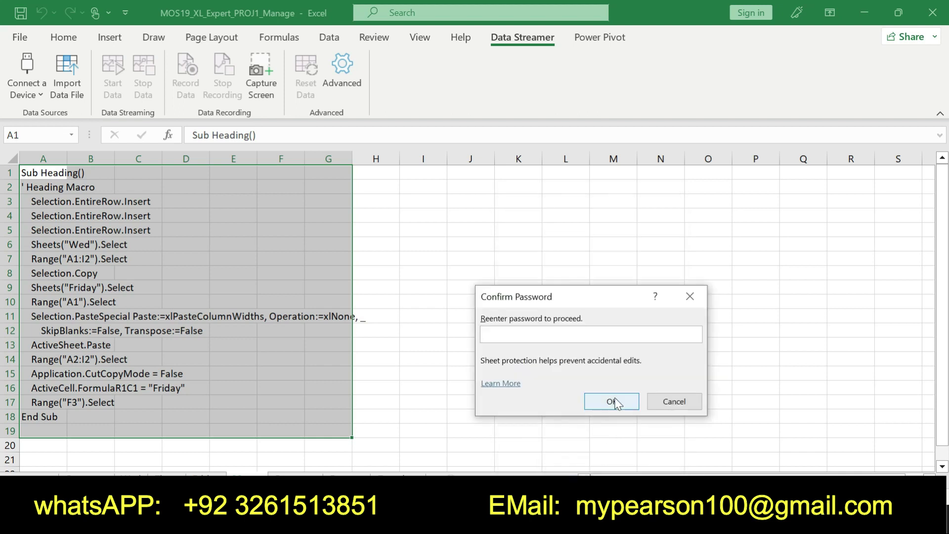
{"action": "key", "text": "ctrl+v"}
{"action": "left_click", "coordinate": [689, 296]}
{"action": "left_click", "coordinate": [664, 198]}
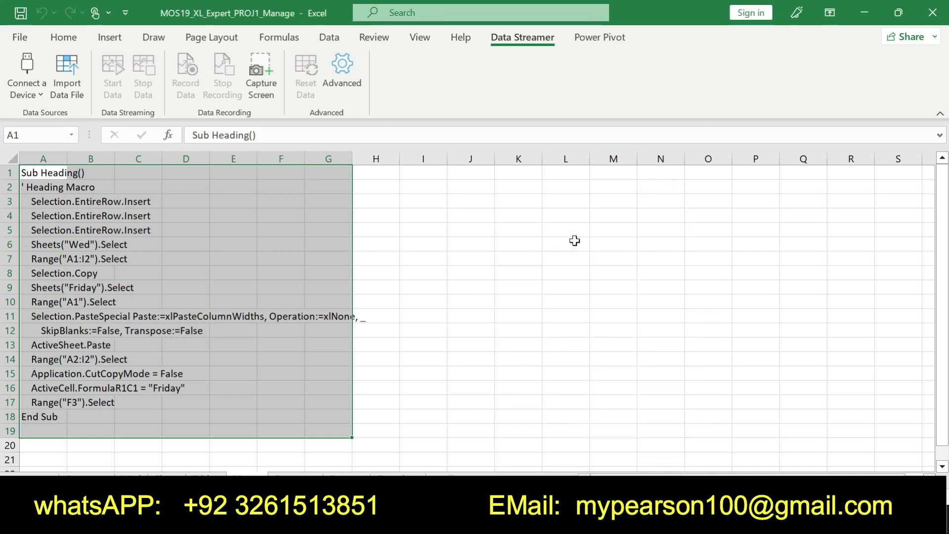
Switch to the Word instructions, make instruction 4 bold with yellow highlighting, and select the password text within it
{"action": "left_click", "coordinate": [555, 242]}
{"action": "key", "text": "alt+Tab"}
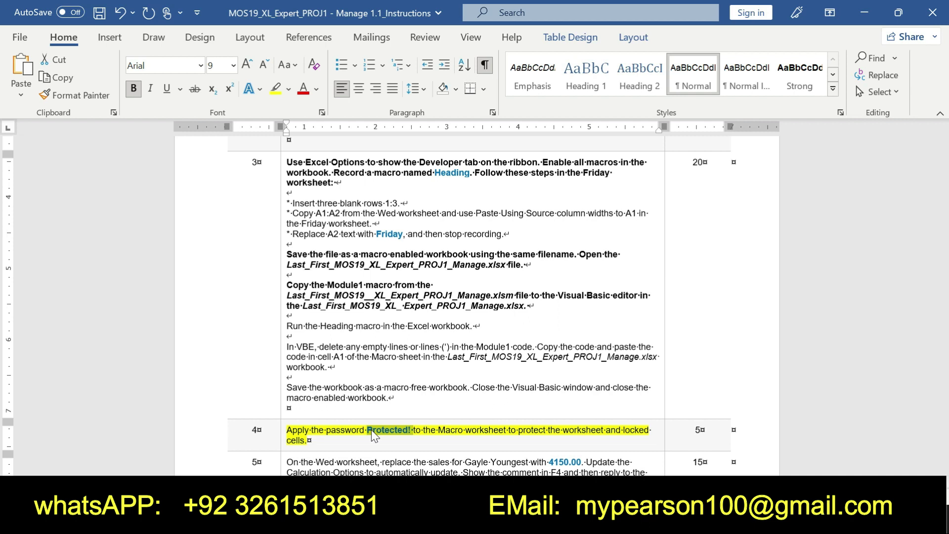
{"action": "key", "text": "ctrl+z"}
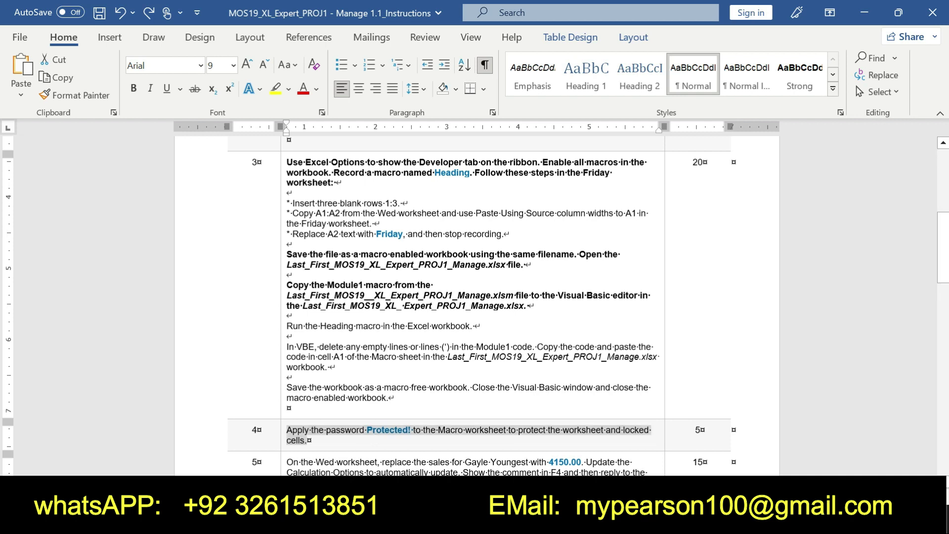
{"action": "left_click", "coordinate": [307, 431]}
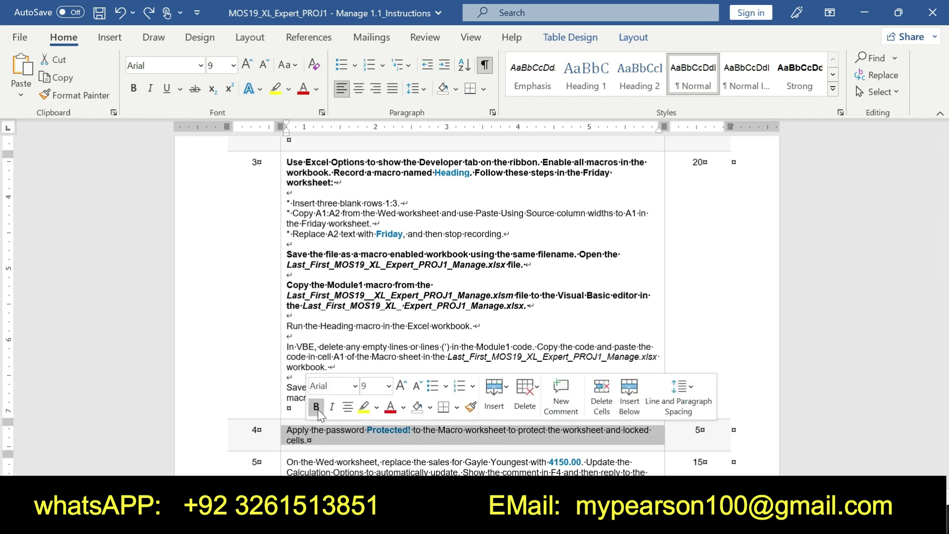
{"action": "left_click", "coordinate": [316, 407]}
{"action": "left_click", "coordinate": [362, 412]}
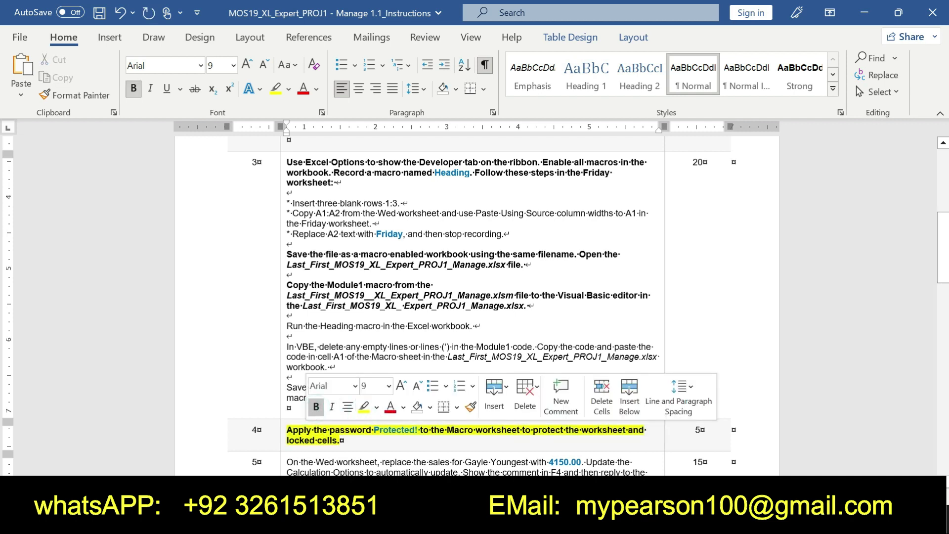
{"action": "left_click_drag", "start_coordinate": [373, 429], "coordinate": [418, 430]}
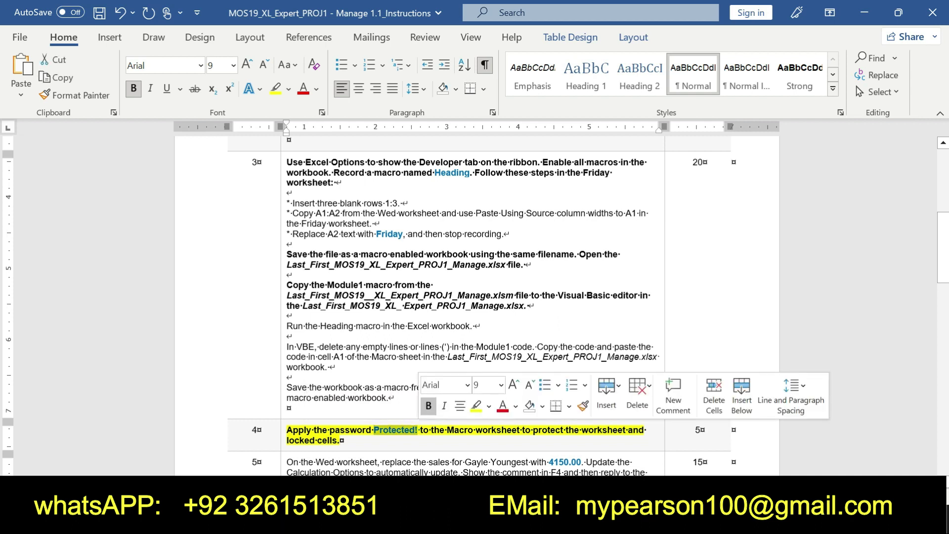